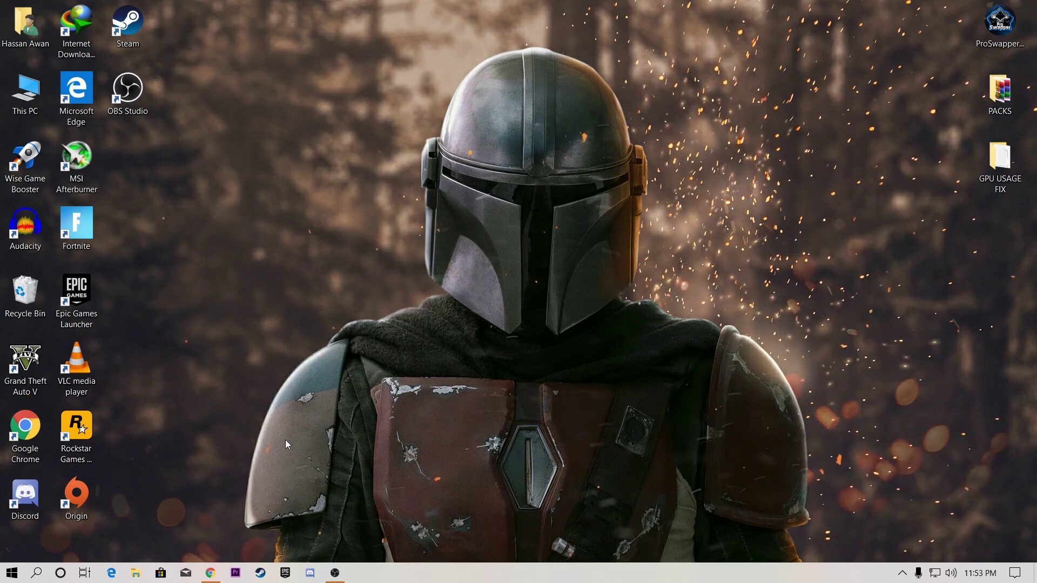
Find the Power & sleep settings through a system search for POWER and open the additional power settings
left_click(11, 572)
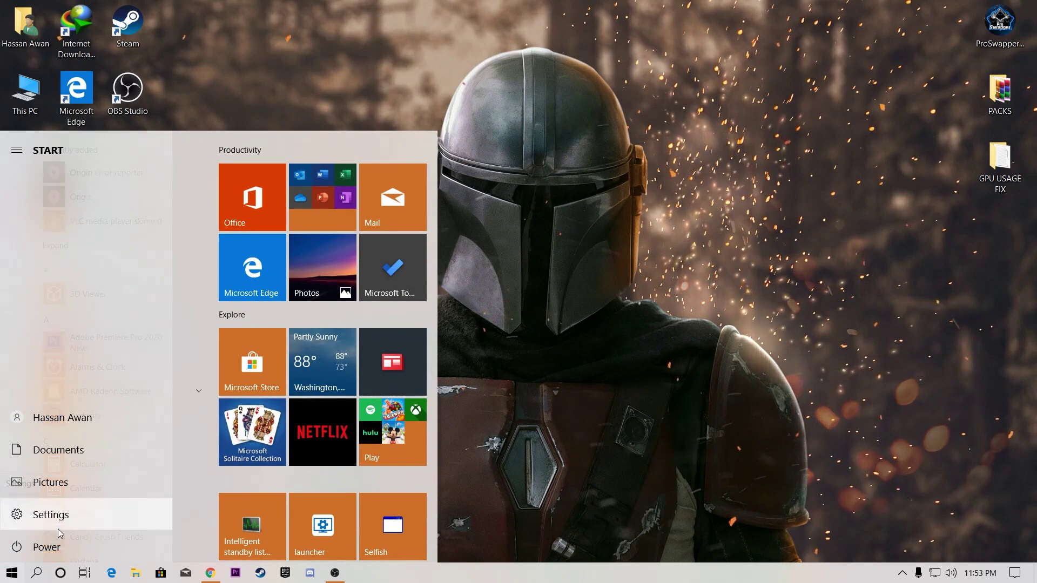
left_click(36, 573)
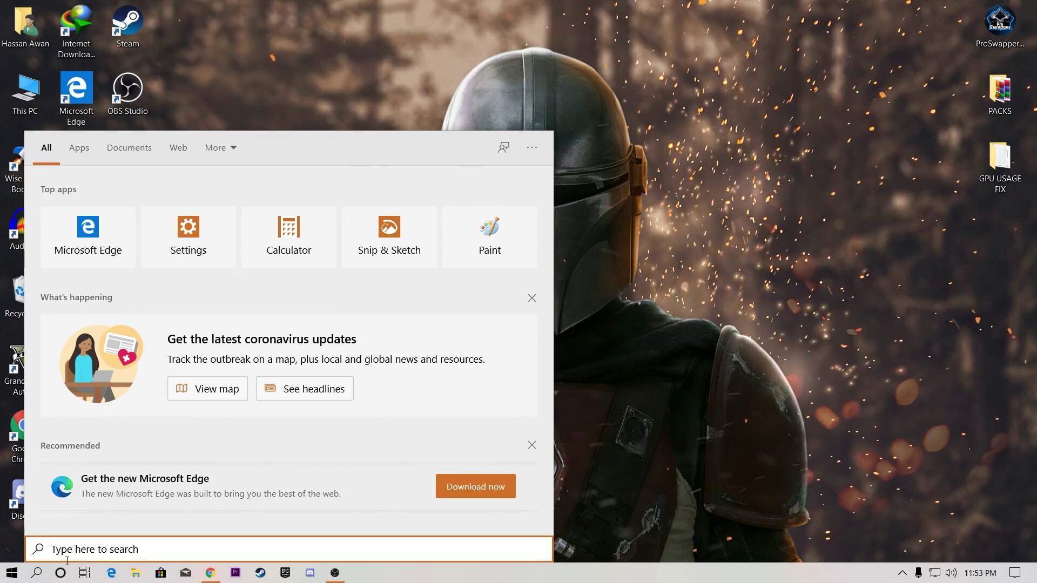
type("POWER")
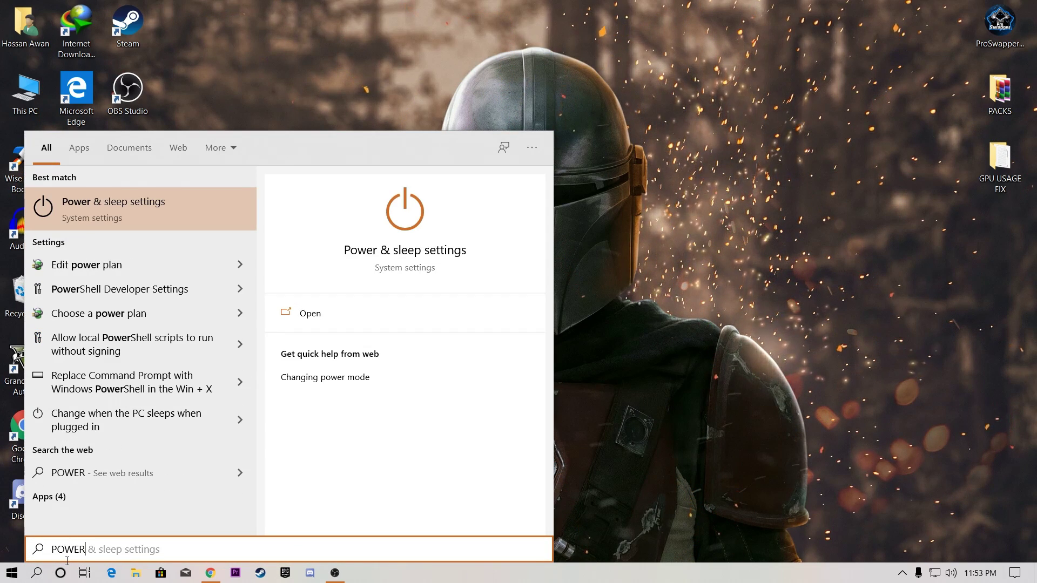
key("Return")
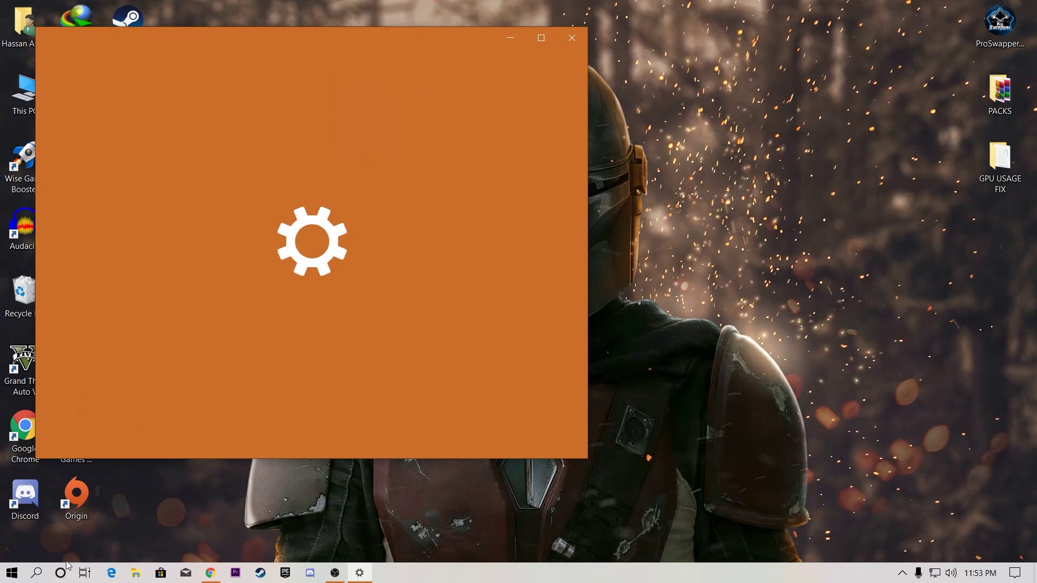
left_click(554, 42)
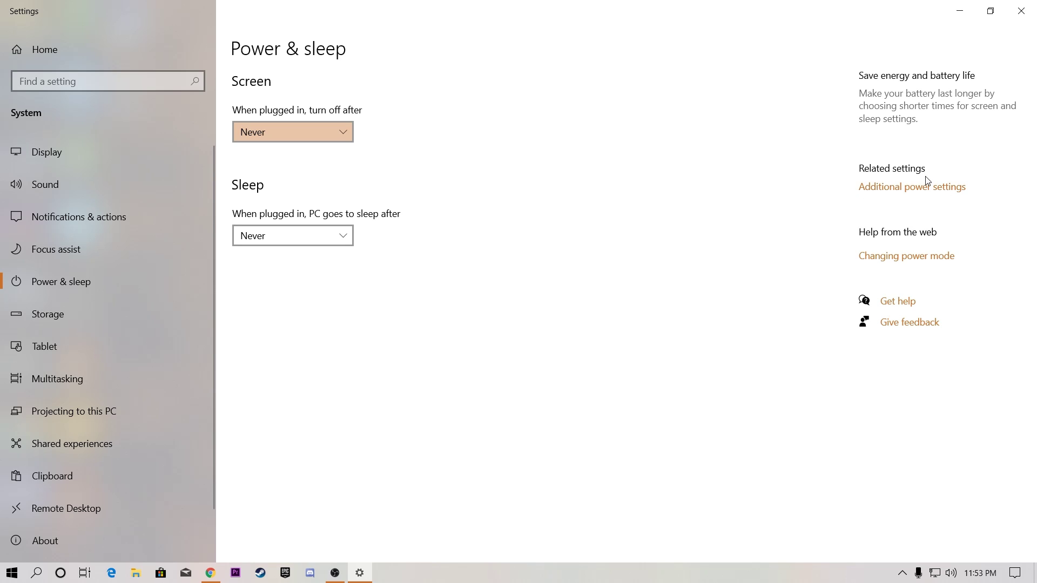
left_click(899, 194)
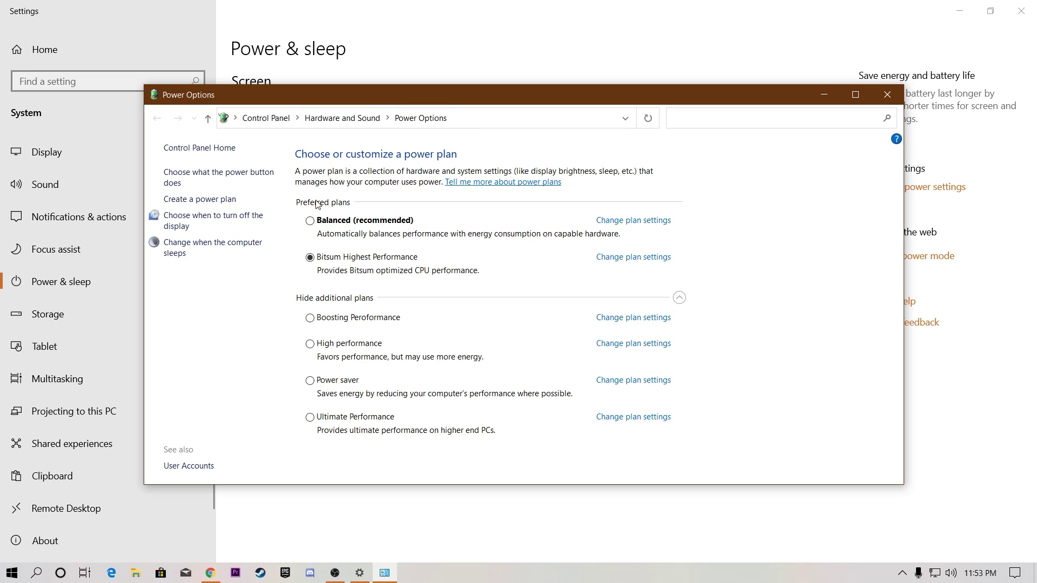
Create a power plan named gaming based on High performance, with display turn-off and sleep kept at Never
left_click(190, 201)
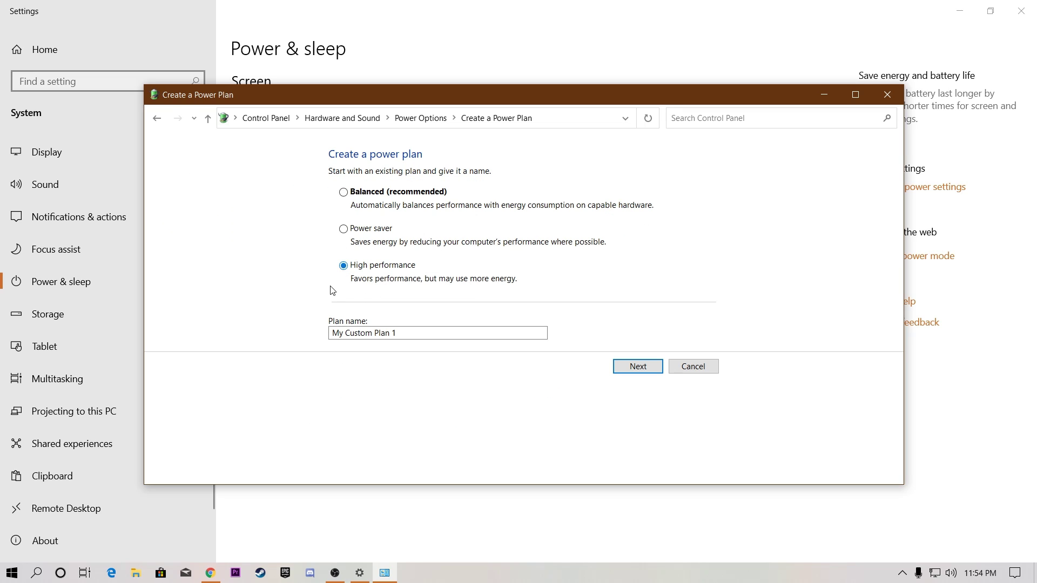
triple_click(396, 331)
key("BackSpace")
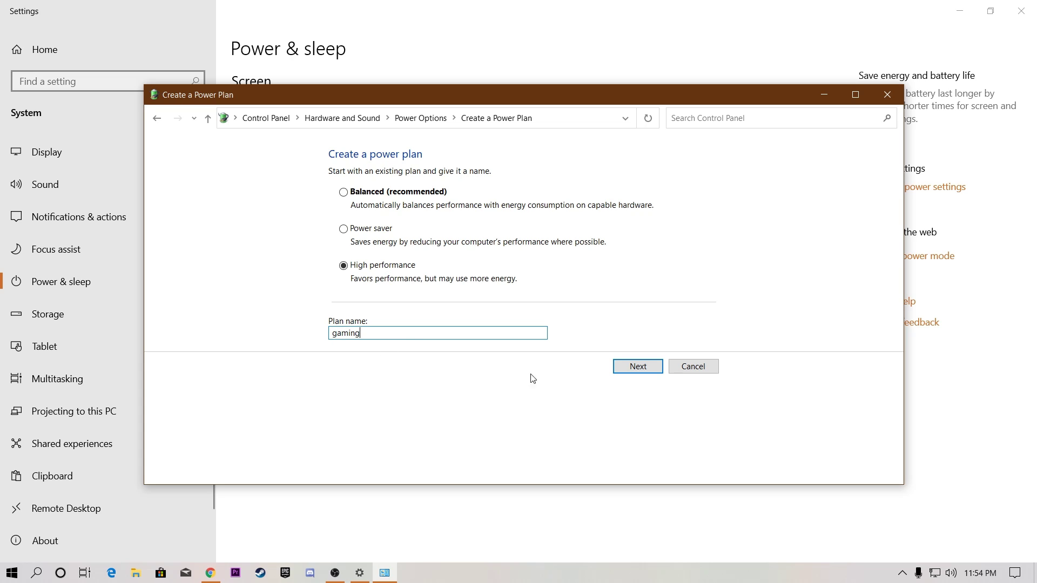
left_click(654, 366)
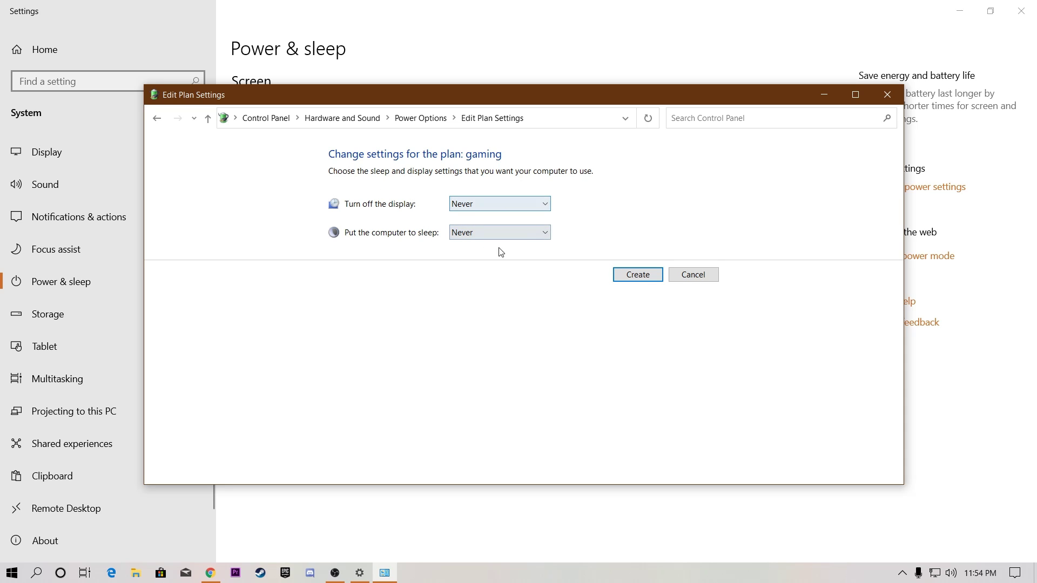
left_click(631, 277)
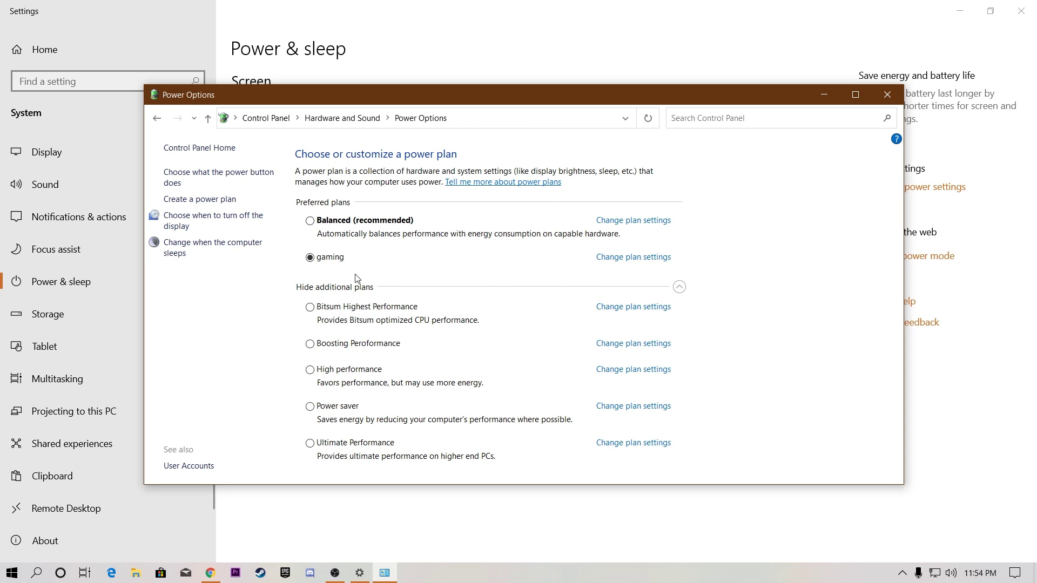
Open the gaming plan's advanced power settings and check the PCI Express Link State Power Management setting
left_click(641, 259)
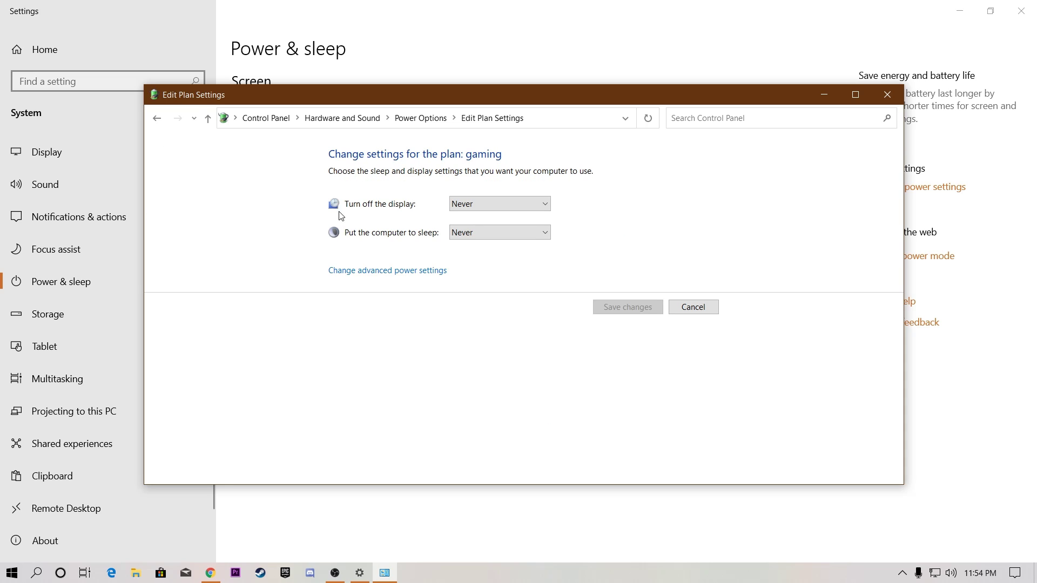
left_click(383, 271)
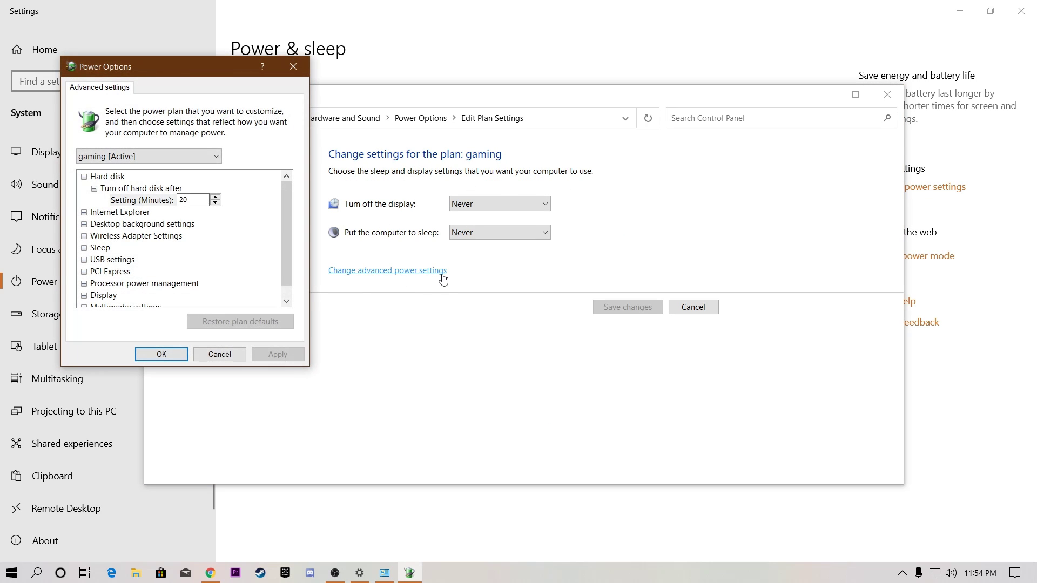
scroll(185, 265, "down", 1)
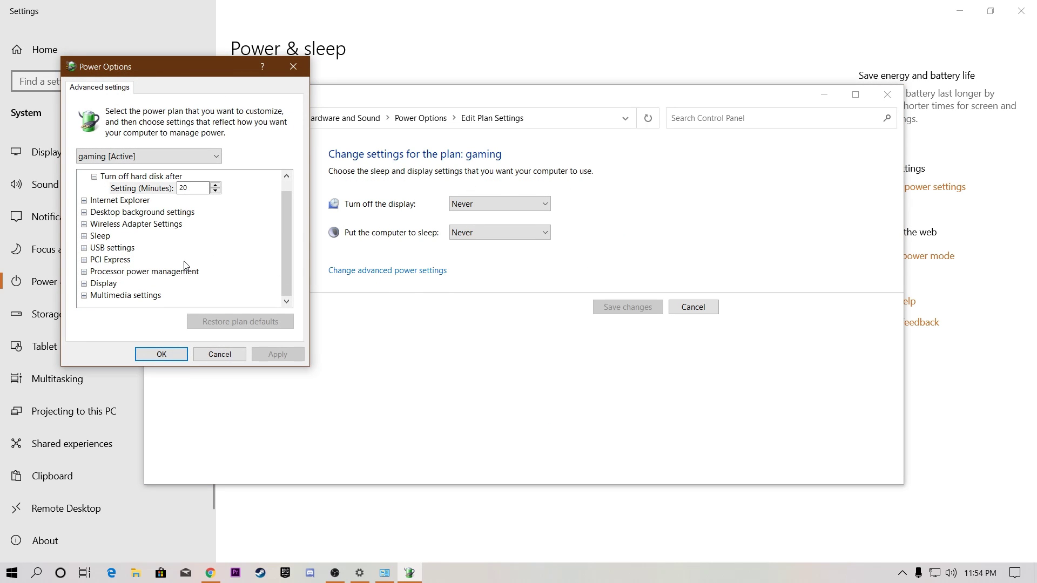
left_click(83, 260)
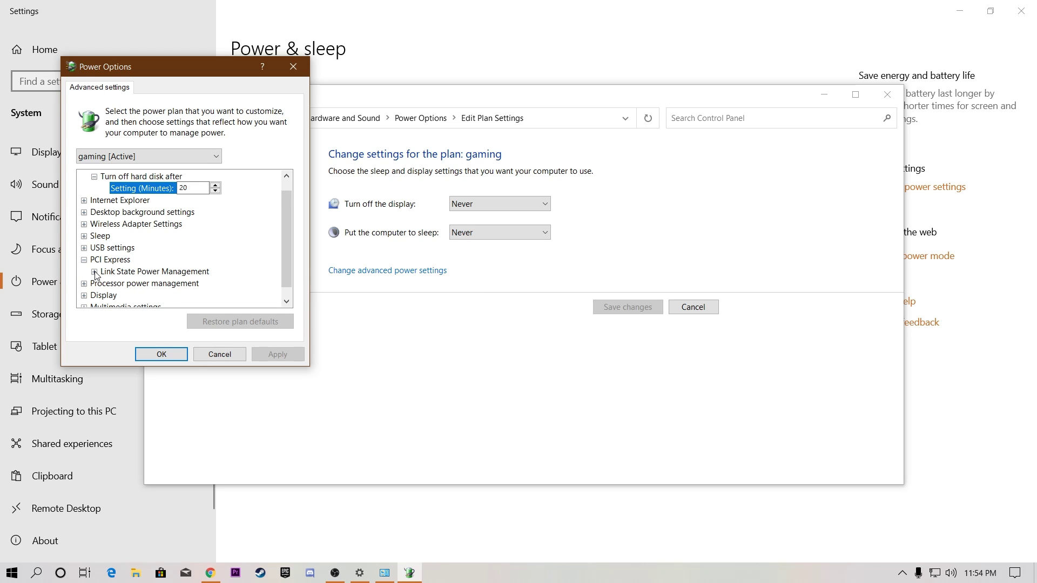
left_click(95, 273)
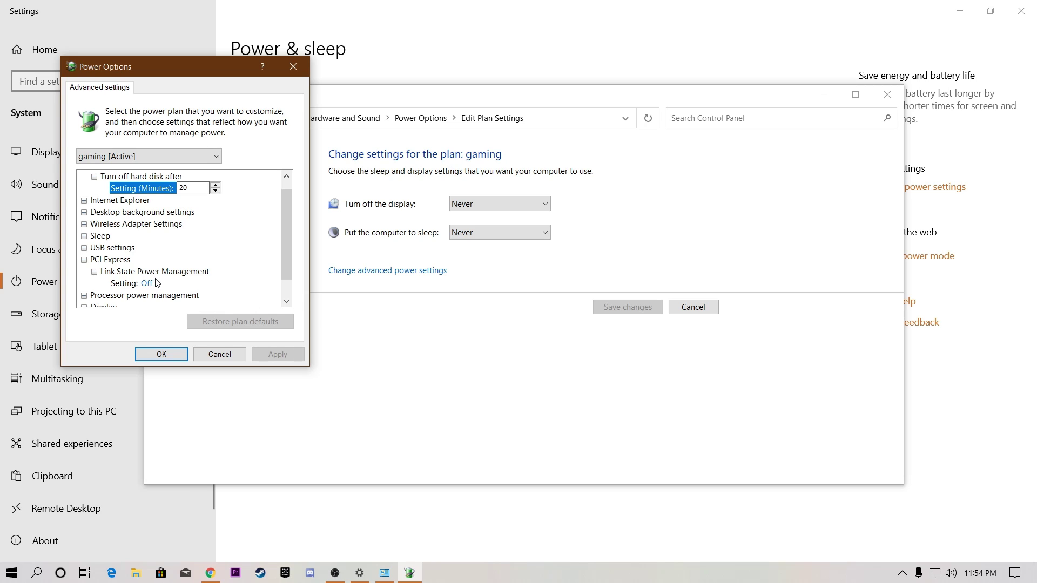
scroll(160, 282, "down", 1)
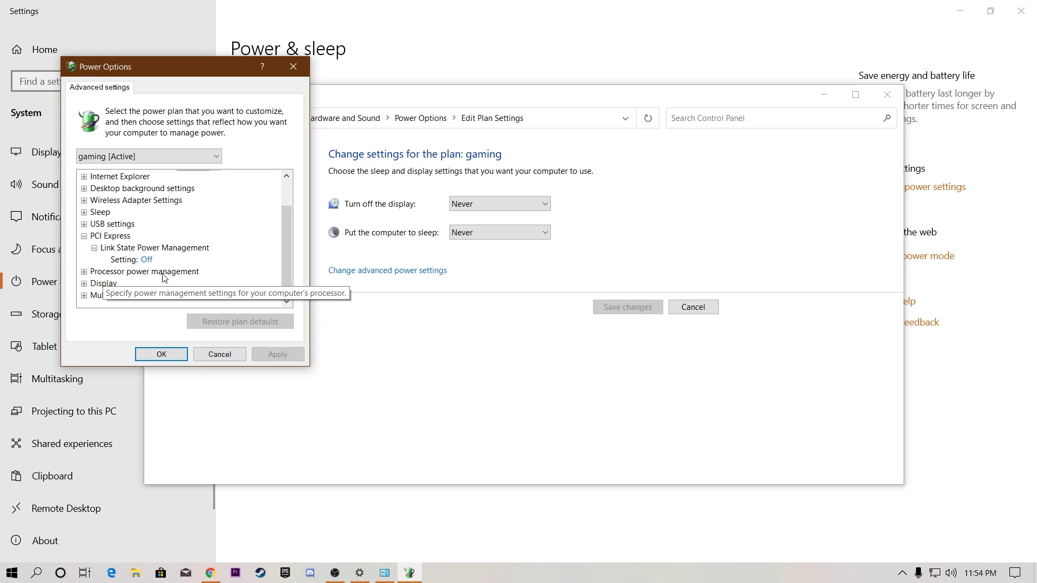
Under Processor power management, review the minimum processor state and set the performance core parking overutilization threshold to 100%
left_click(84, 271)
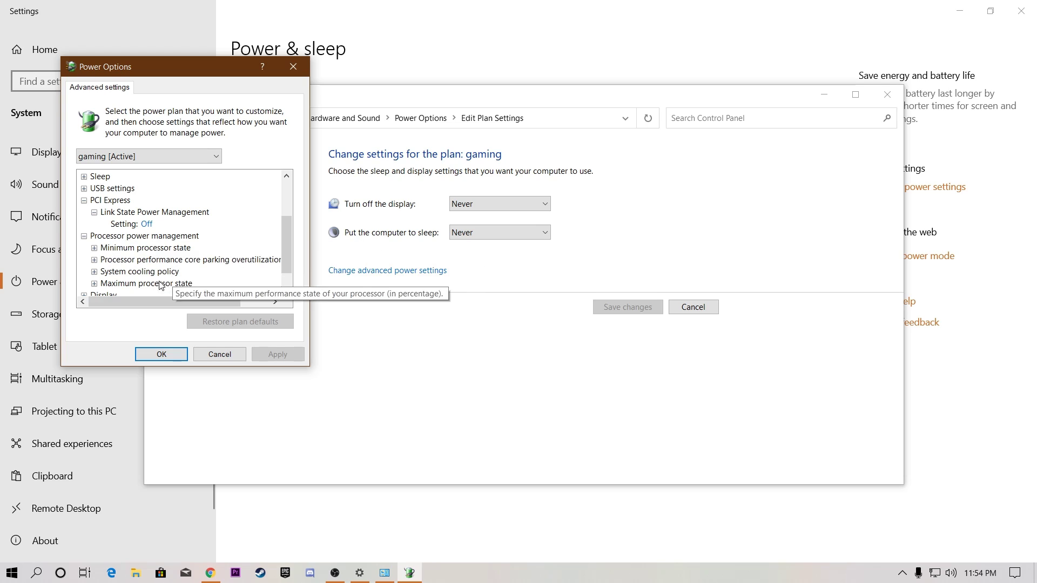
left_click(94, 249)
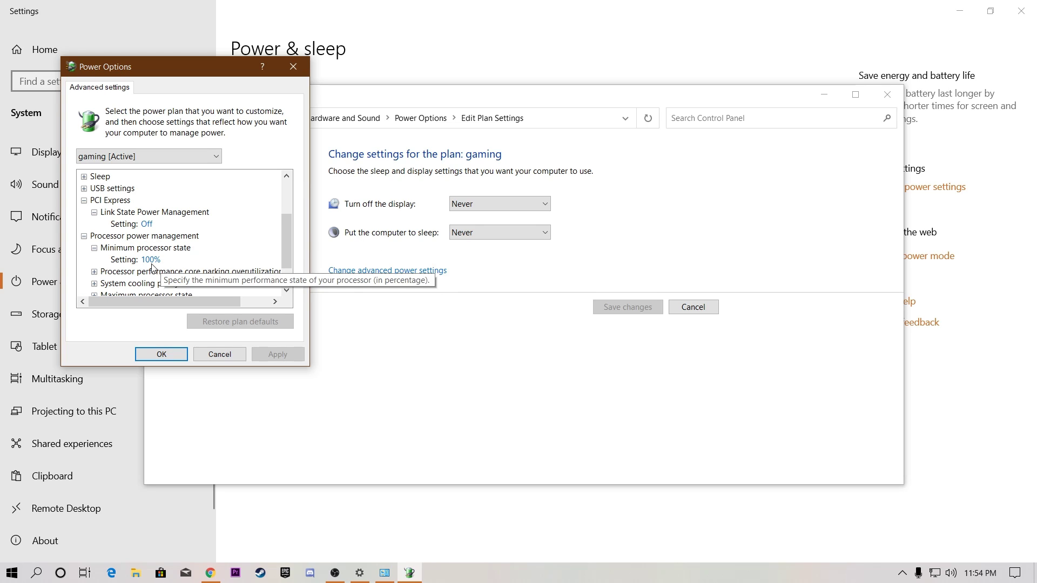
scroll(153, 268, "down", 1)
left_click(95, 237)
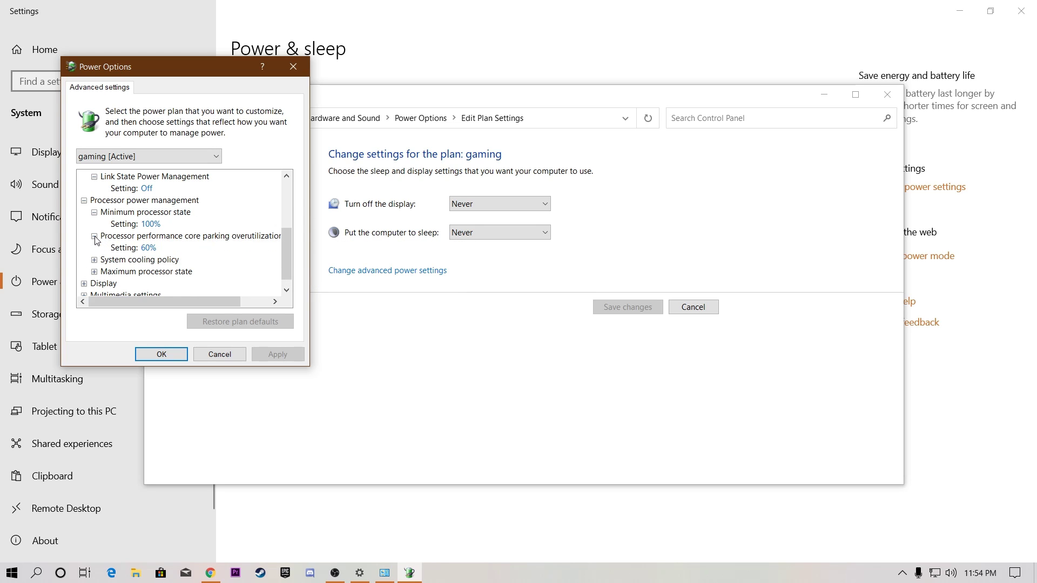
left_click(149, 249)
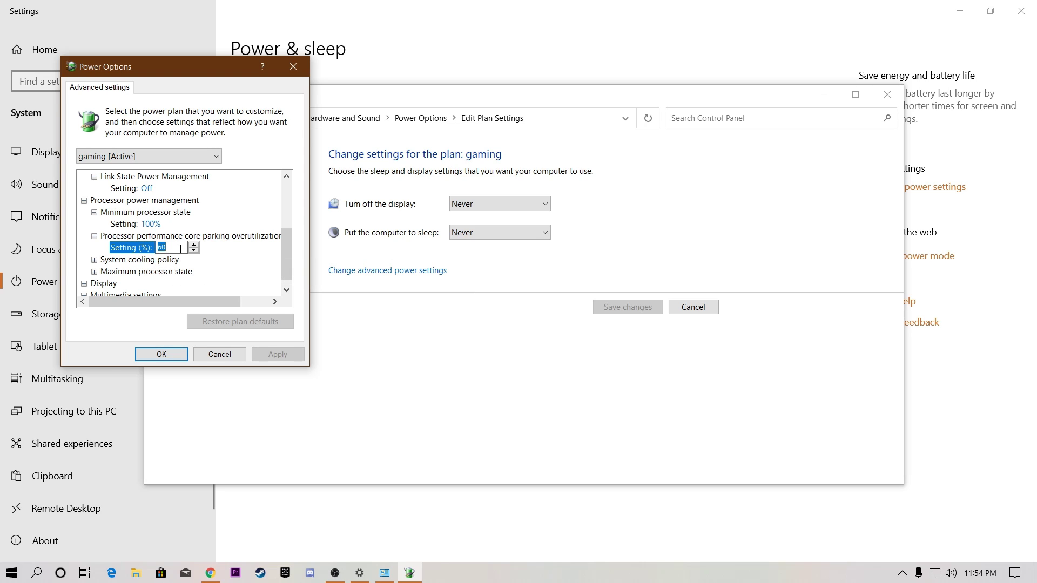
type("100")
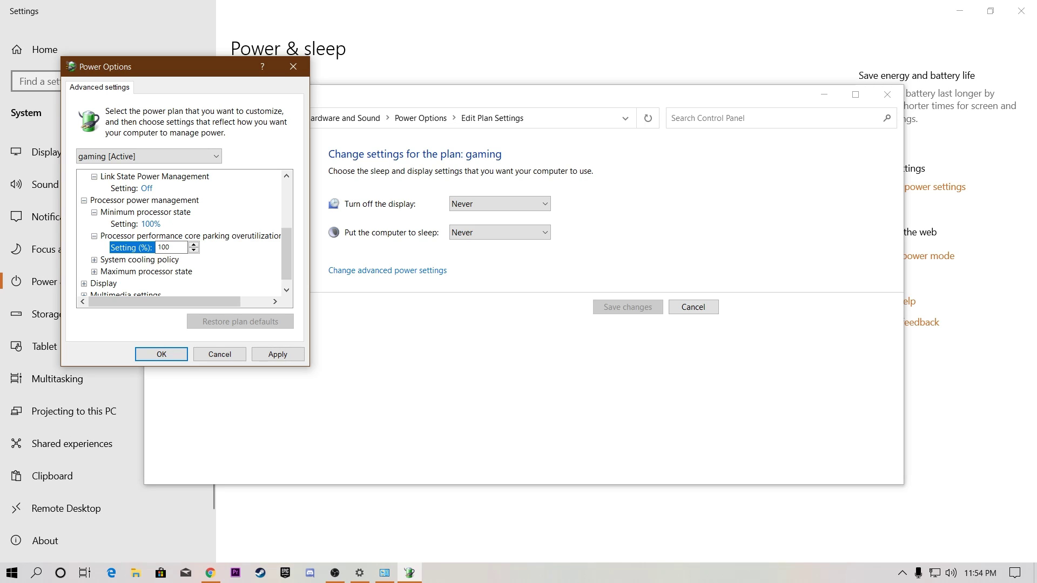
Review the system cooling policy and maximum processor state, apply the advanced power settings, and close the power and Settings windows
left_click(93, 261)
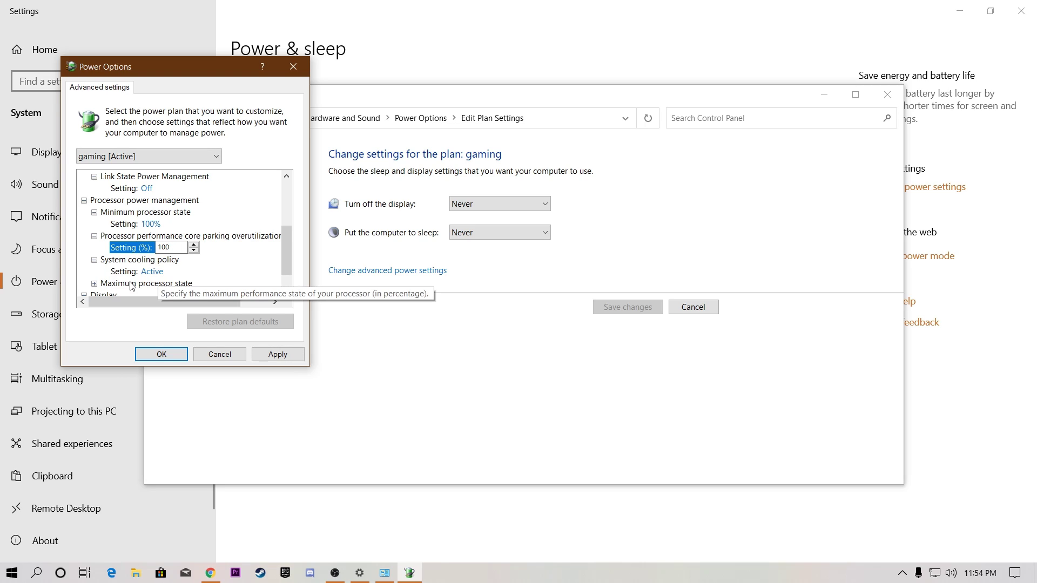
left_click(93, 284)
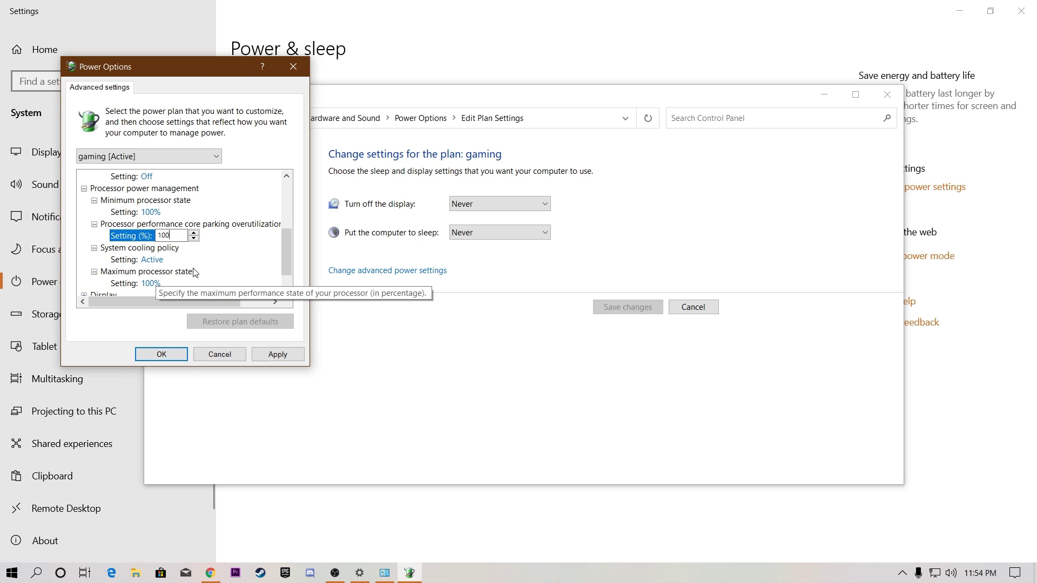
left_click(286, 355)
left_click(166, 359)
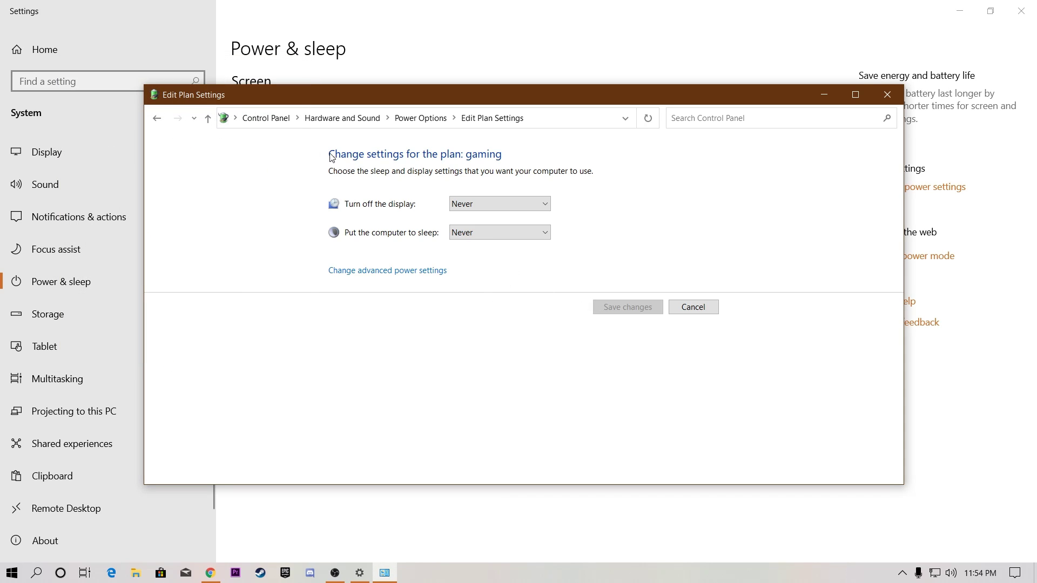
left_click(888, 94)
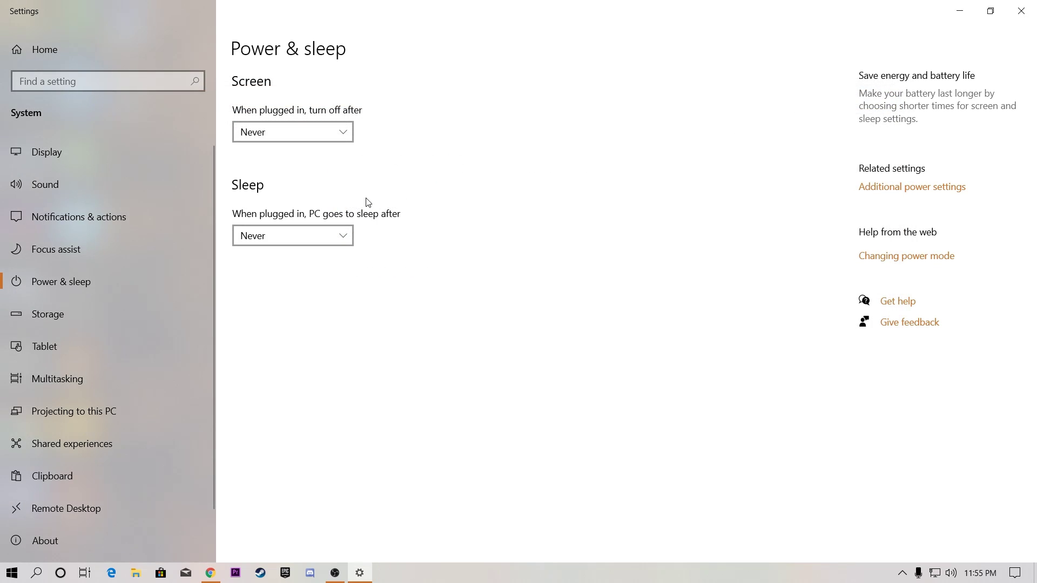
left_click(1020, 11)
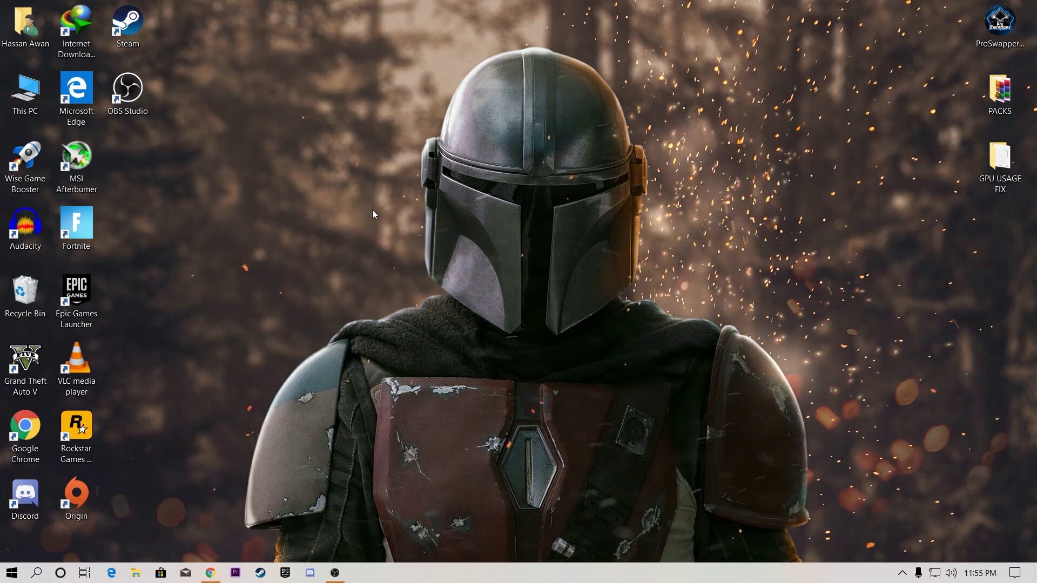
Open AMD Radeon Software from the desktop, check for driver updates on its home page, and minimize it
right_click(363, 203)
left_click(415, 208)
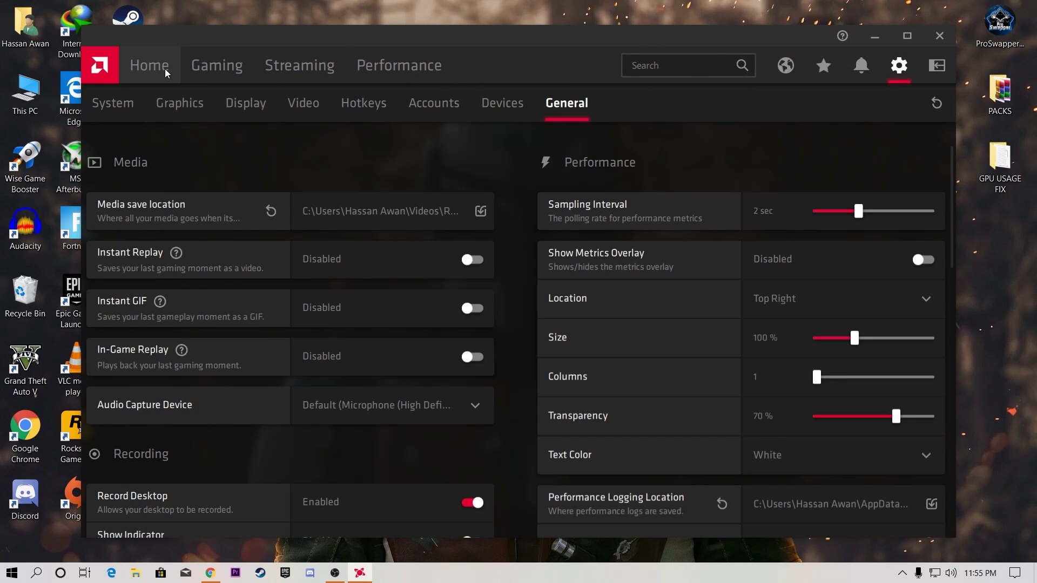
left_click(161, 67)
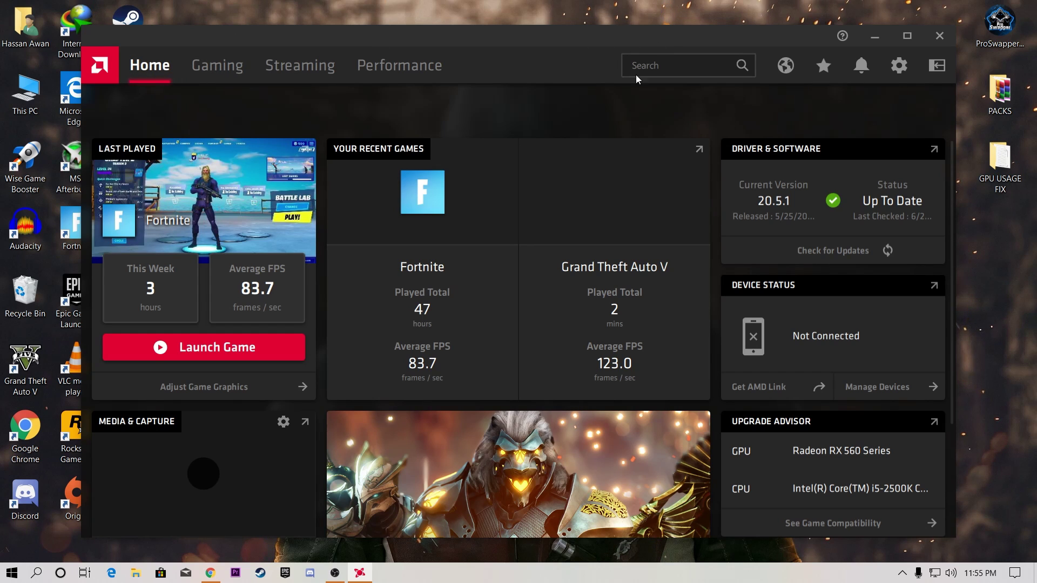
left_click(812, 251)
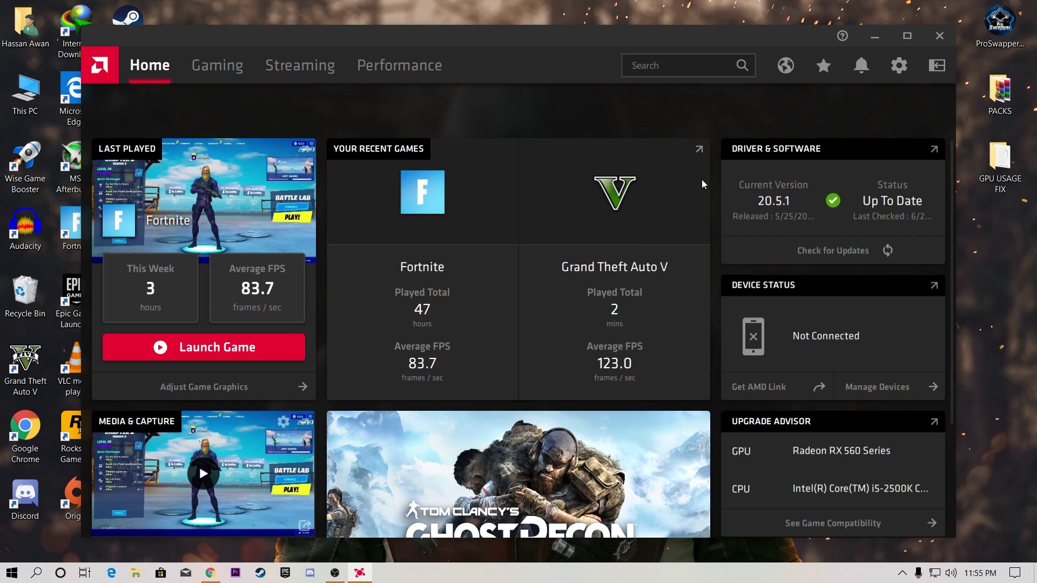
left_click(875, 38)
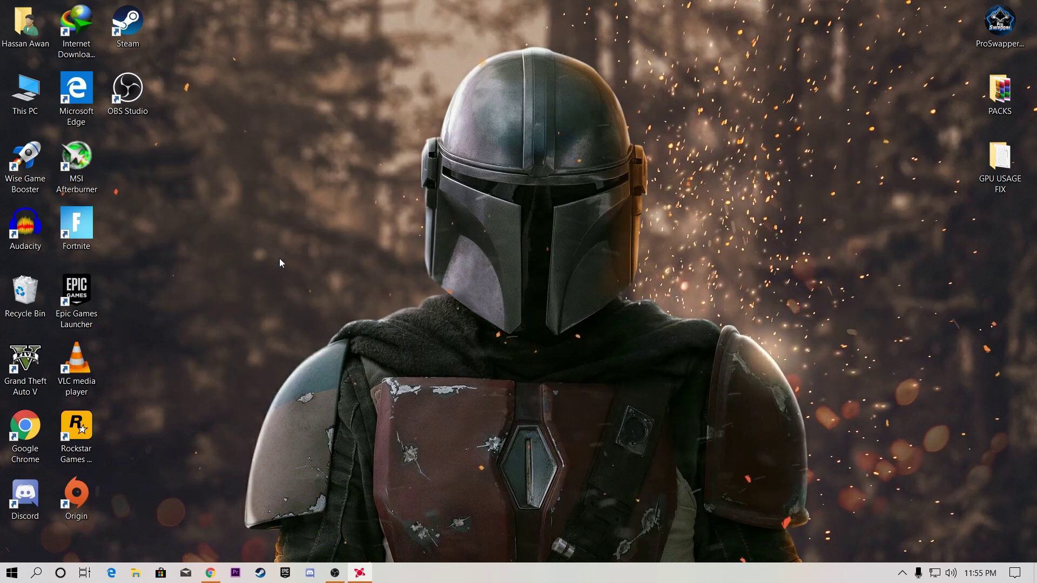
Switch to Chrome, search for amd drivers in a new tab, and go to the driver download section of AMD's support page
left_click(212, 574)
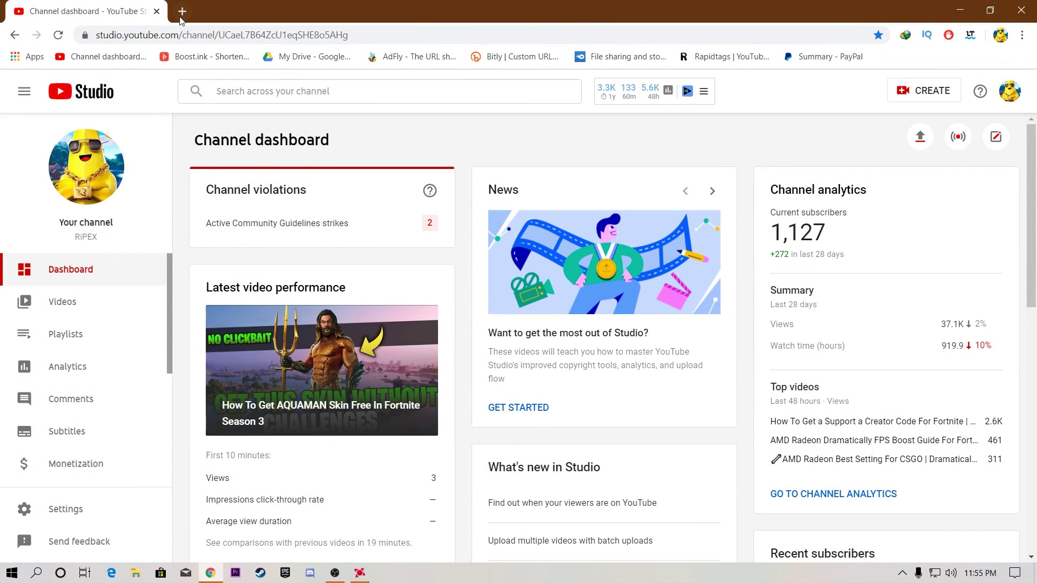
left_click(180, 17)
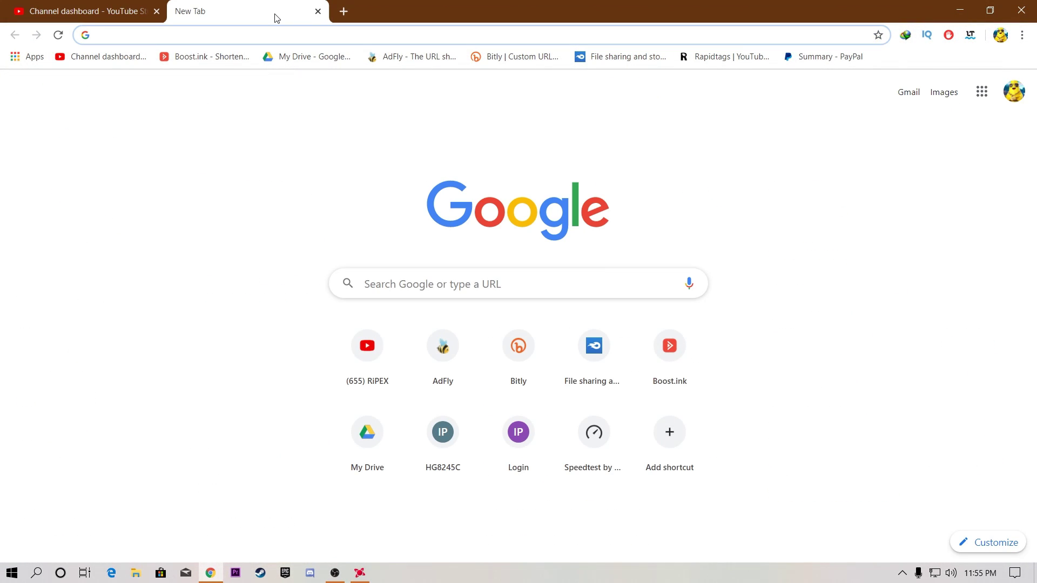
type("amd")
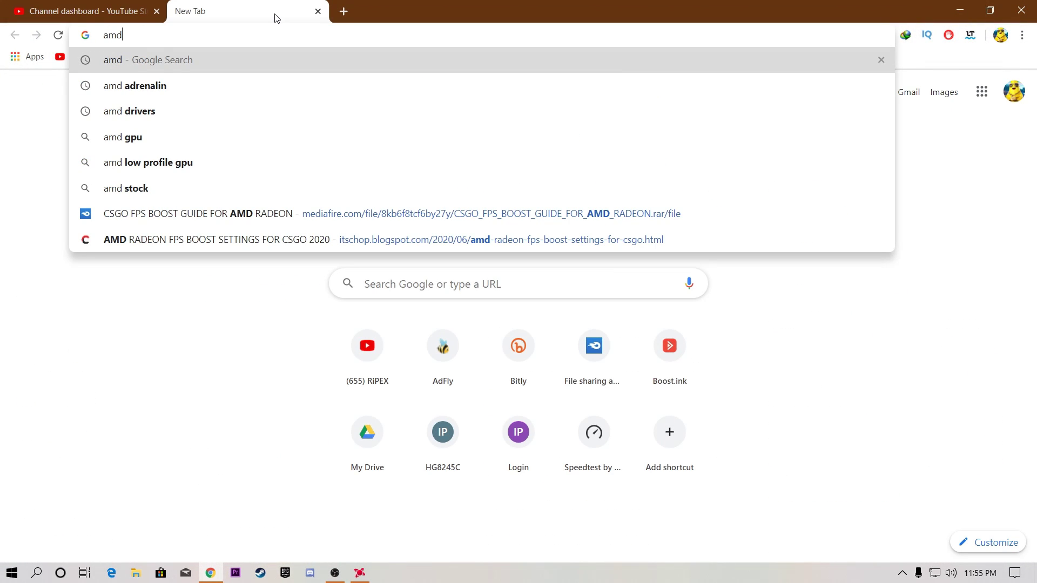
key("Down")
key("Down")
key("Return")
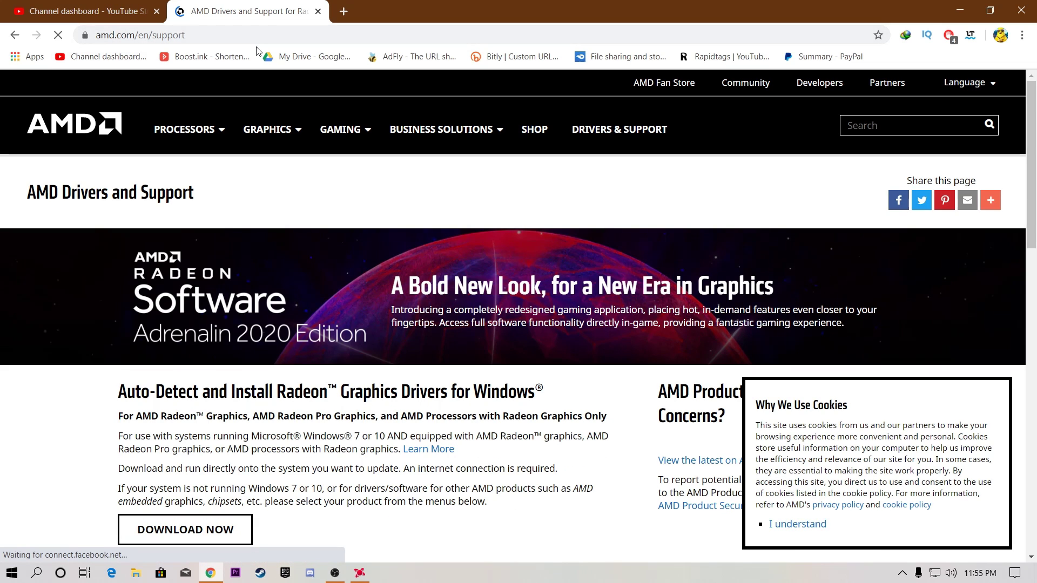
scroll(244, 251, "down", 5)
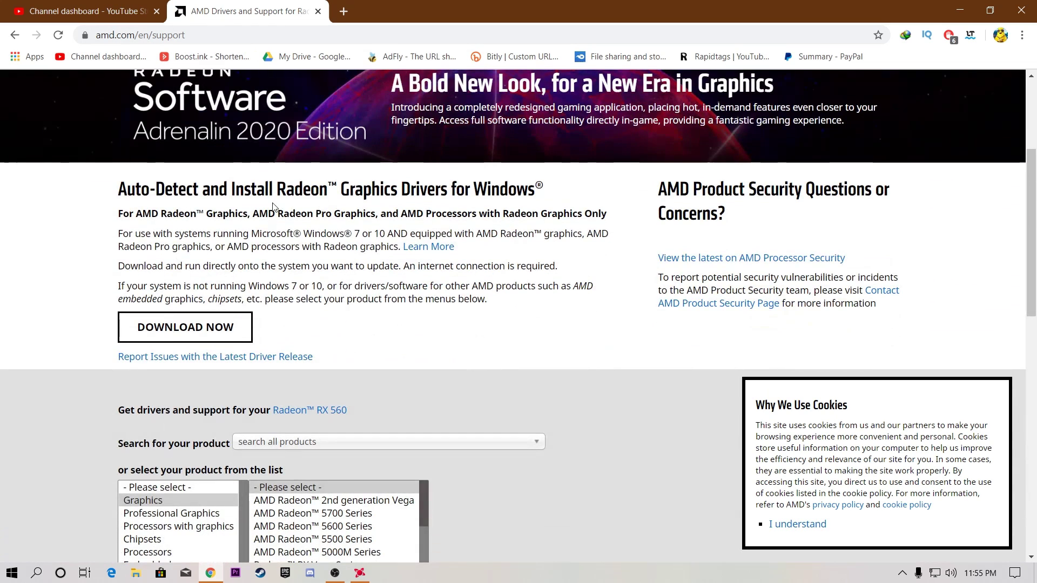
Select Graphics, Radeon 500 Series, Radeon RX 500 Series and Radeon RX 560 as the product, and submit the driver search
scroll(133, 374, "down", 2)
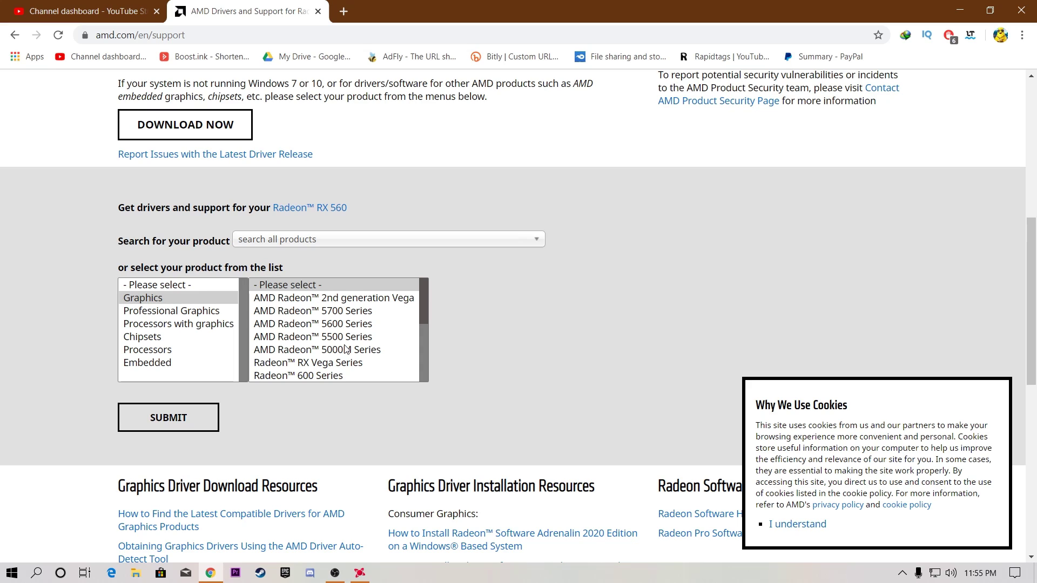
scroll(342, 297, "down", 3)
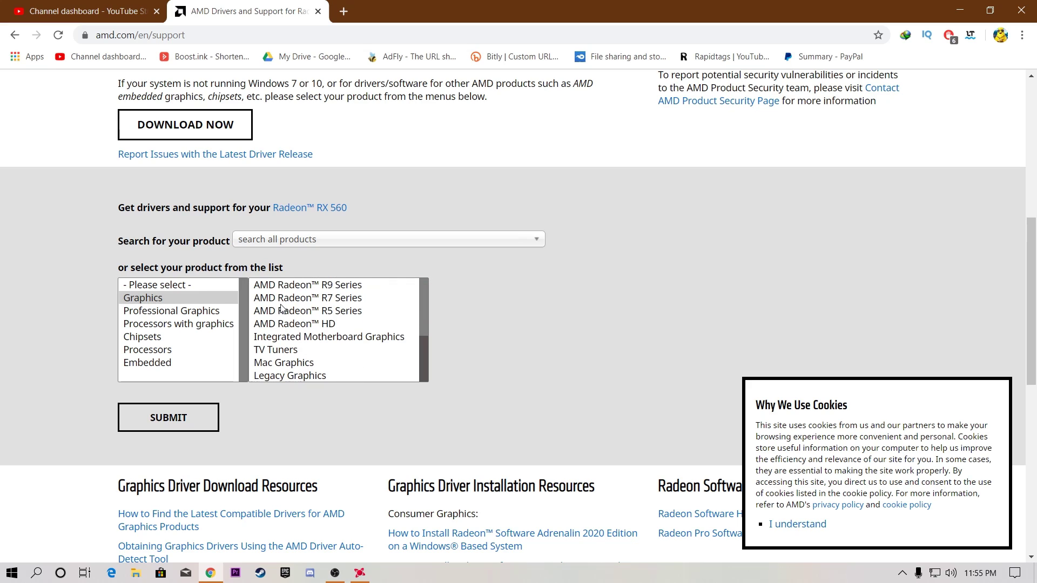
scroll(318, 323, "up", 2)
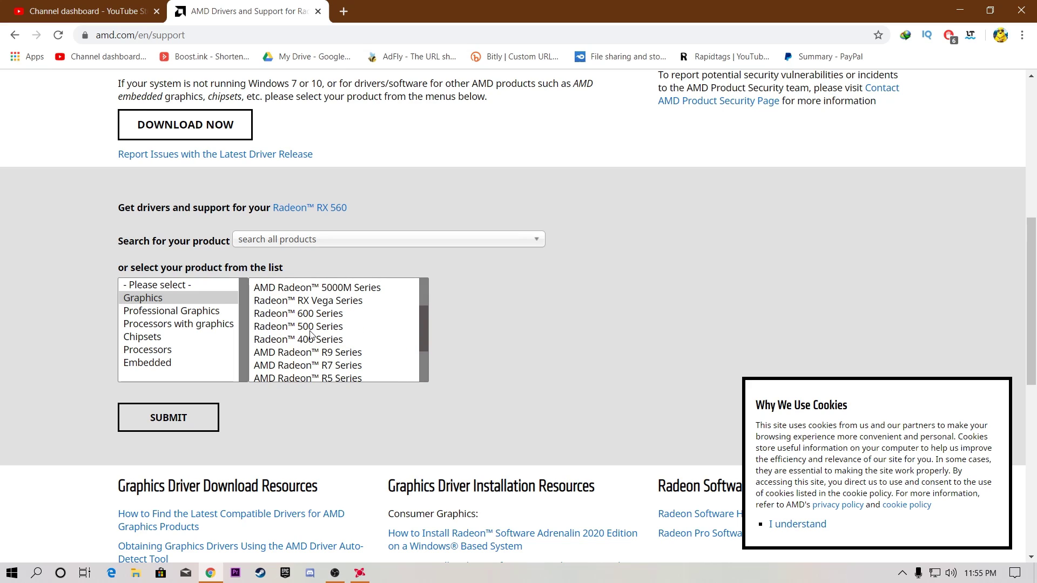
left_click(317, 327)
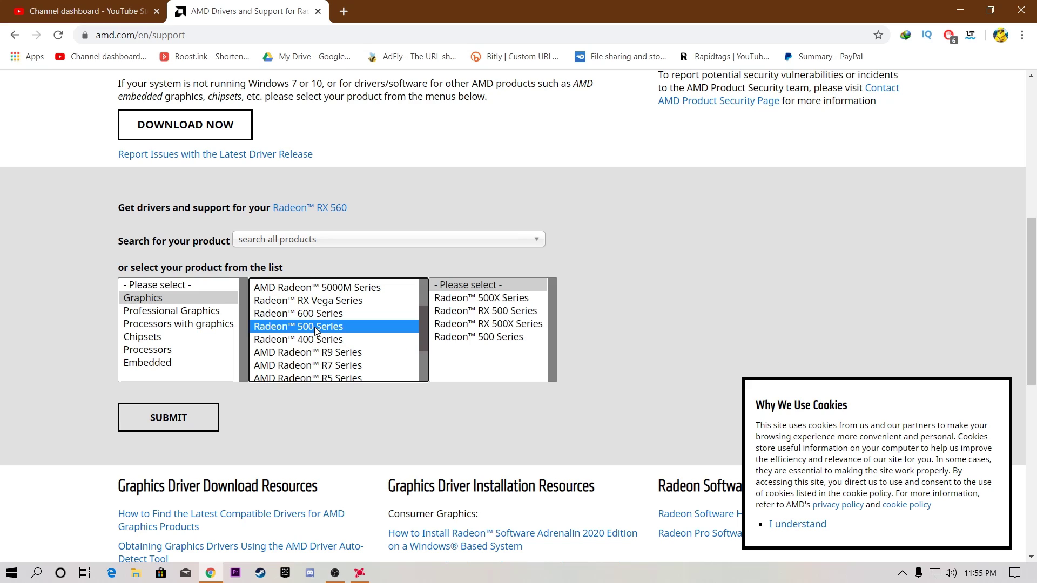
left_click(474, 338)
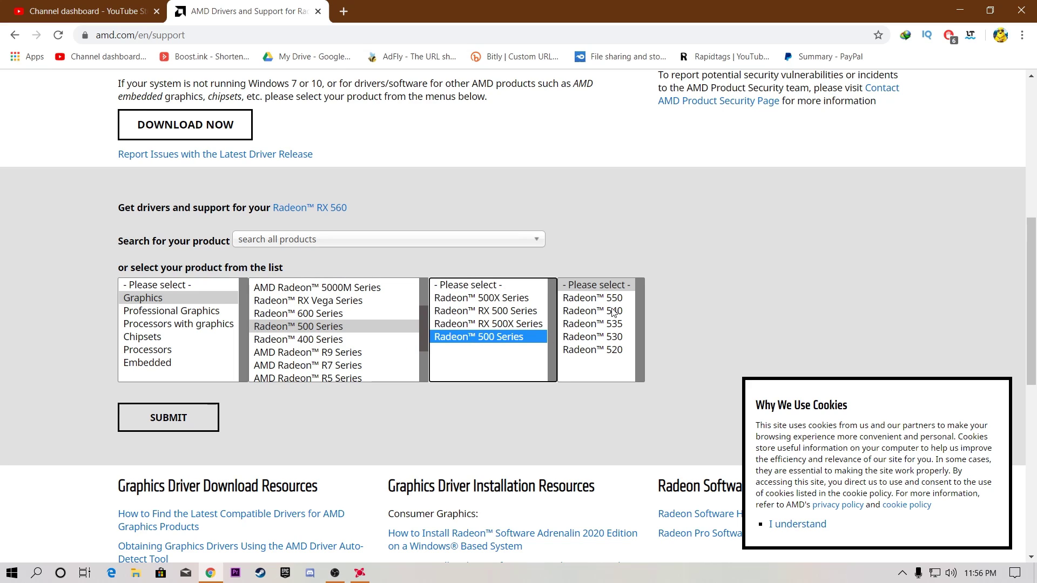
scroll(594, 344, "up", 3)
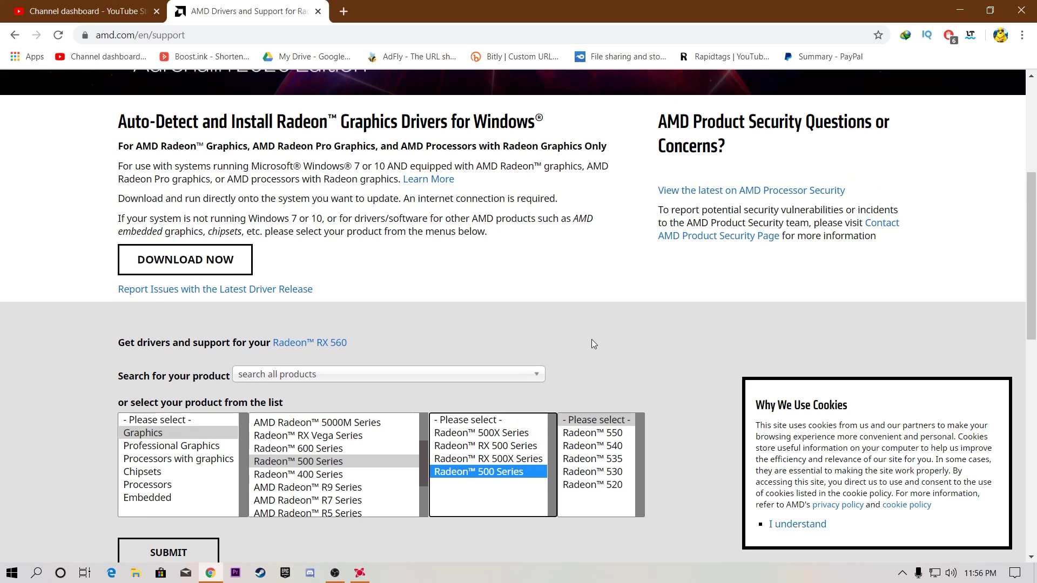
left_click(492, 447)
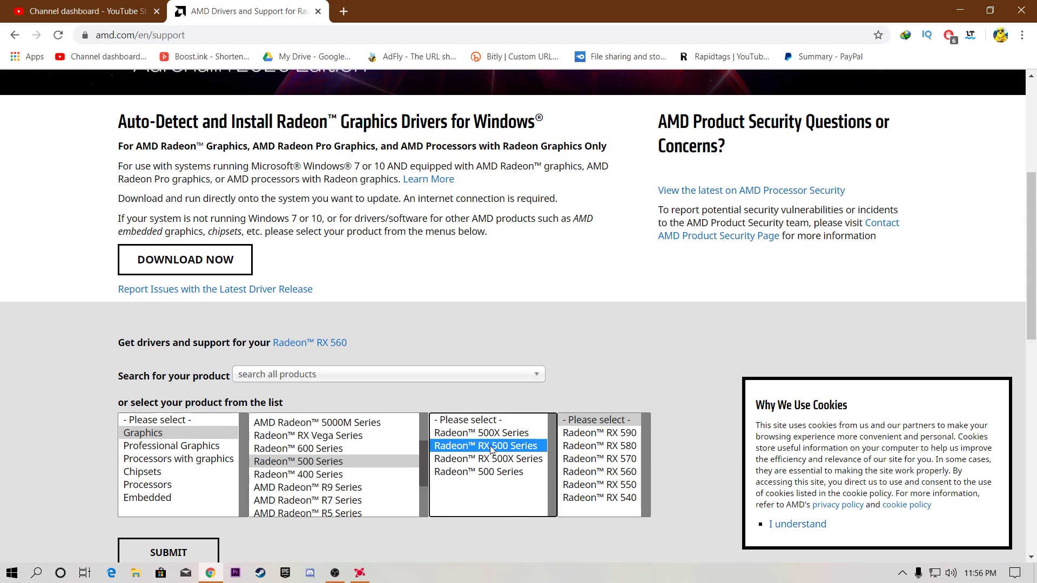
left_click(621, 472)
scroll(282, 470, "down", 2)
scroll(227, 465, "down", 2)
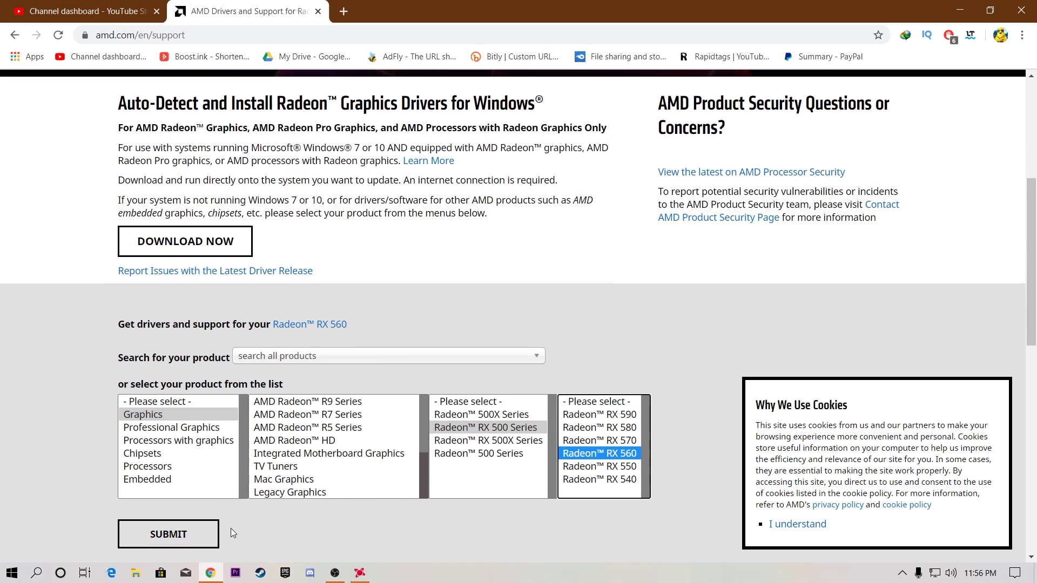
left_click(155, 421)
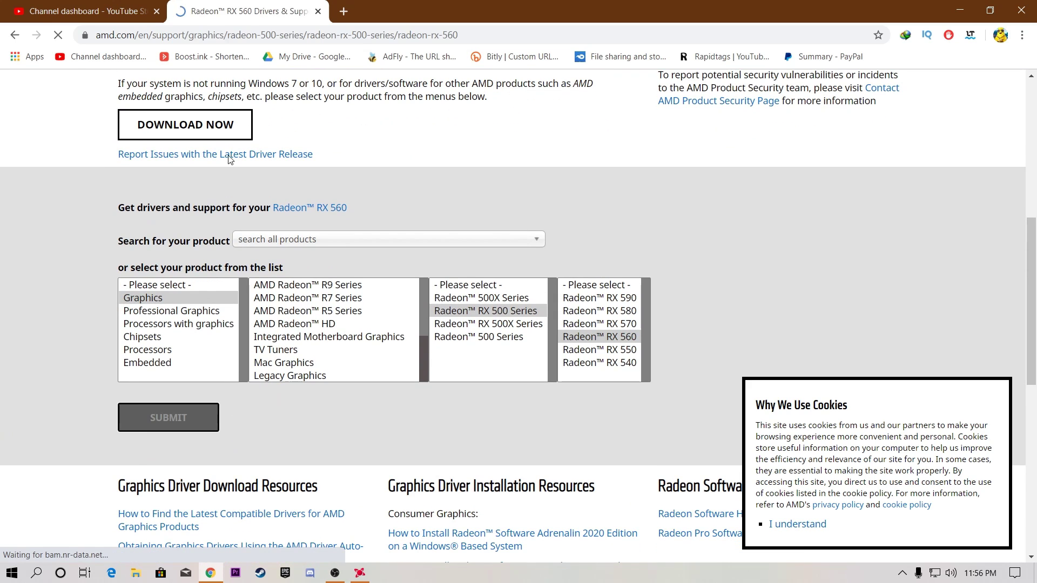
Expand the Windows 10 - 64-Bit Edition drivers, review the available Radeon Software revisions, and minimize the browser
scroll(257, 279, "down", 2)
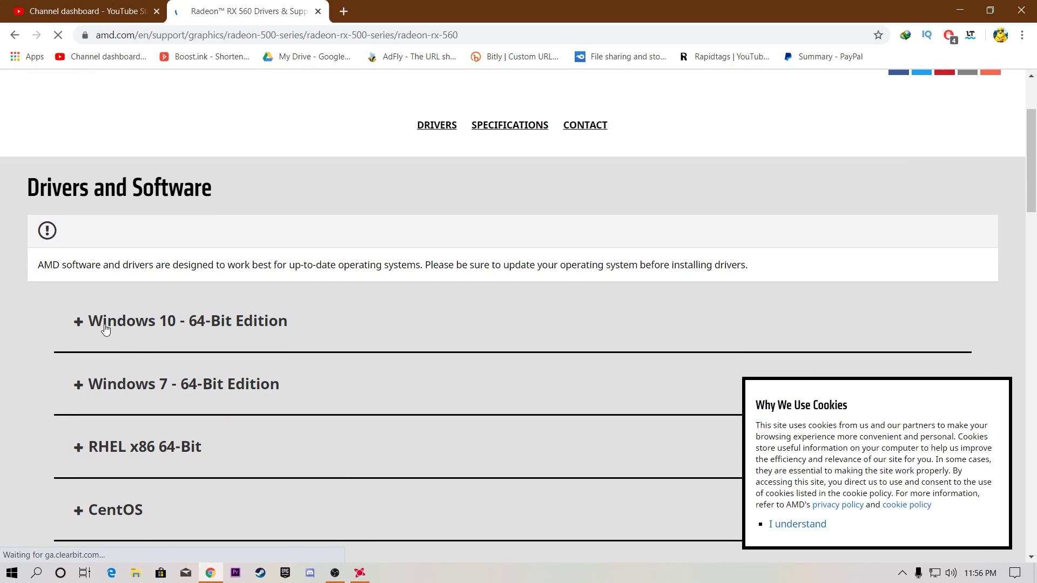
left_click(79, 323)
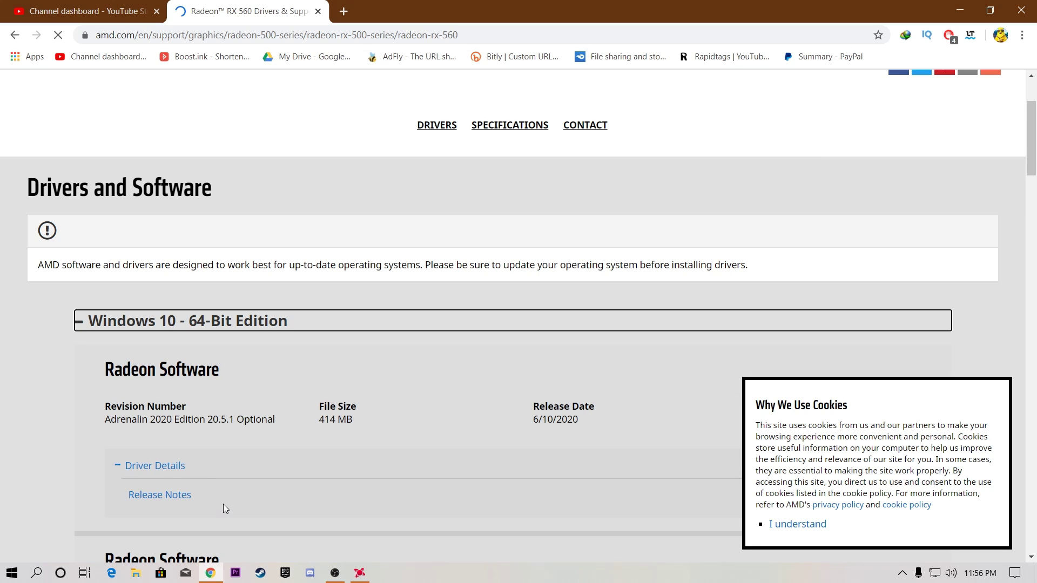
scroll(211, 454, "down", 3)
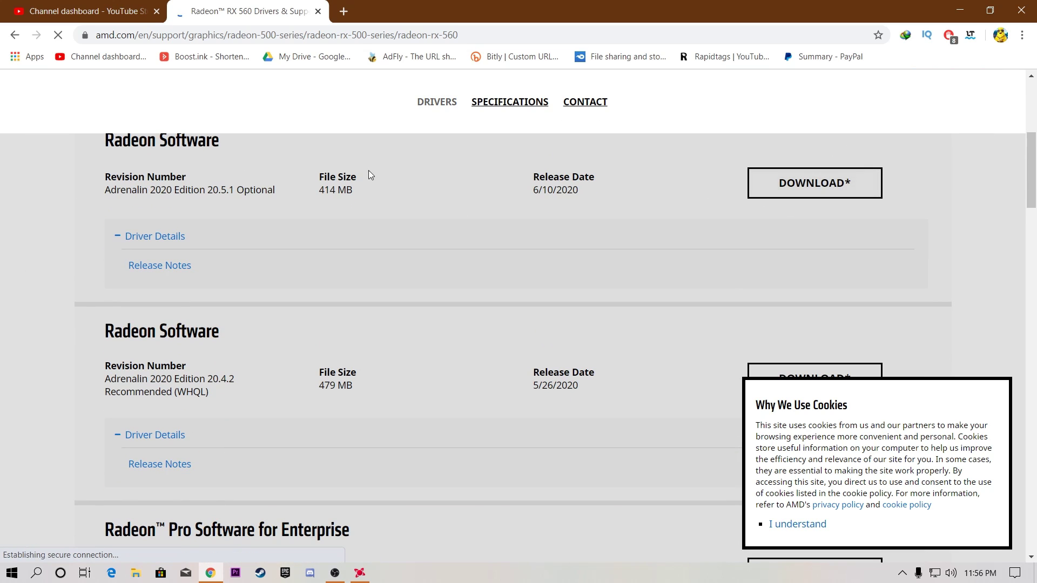
scroll(184, 218, "up", 1)
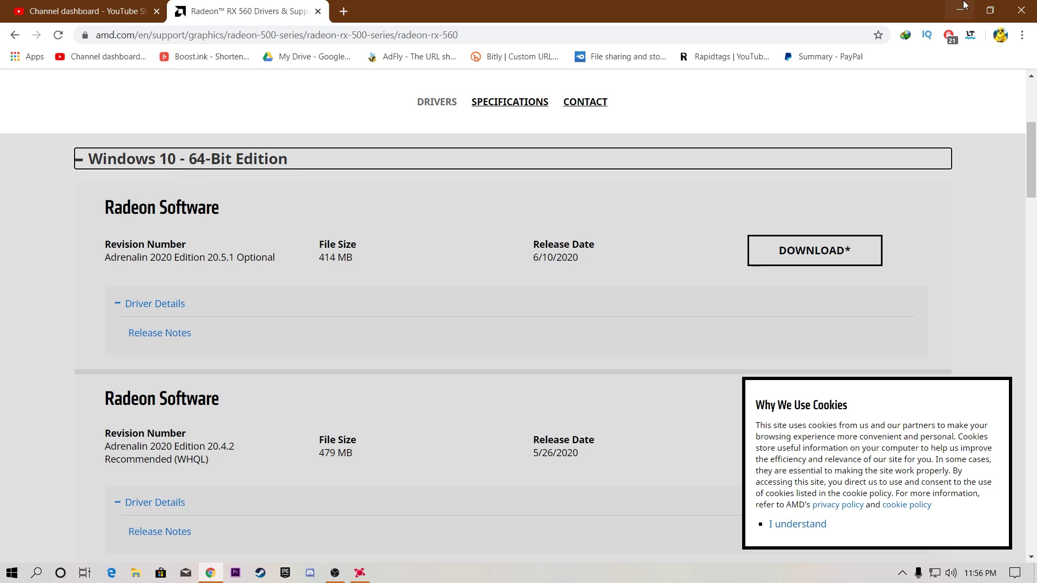
left_click(959, 10)
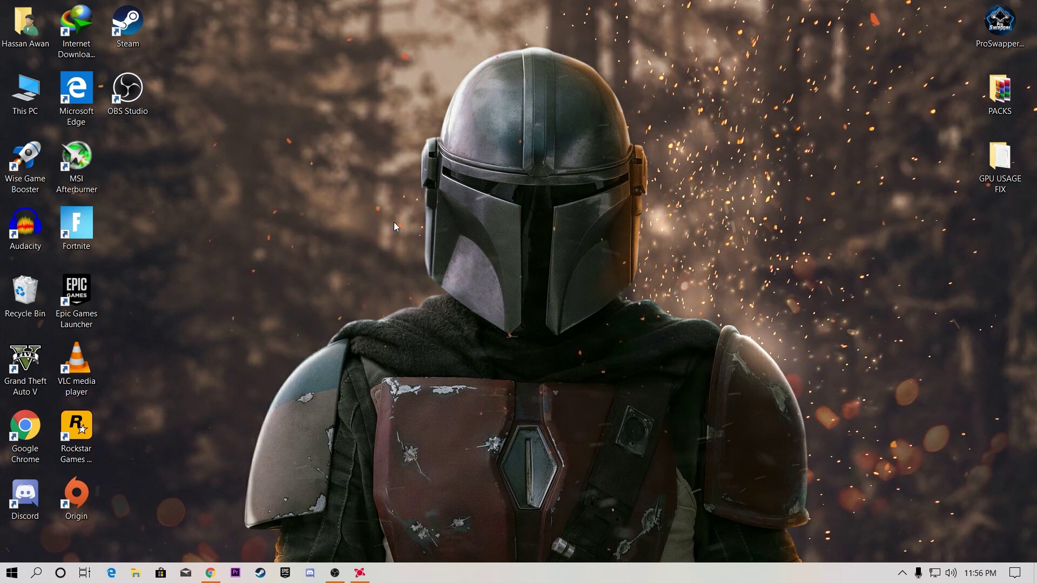
Open AMD Radeon Software from the desktop, and briefly open MSI Afterburner and close it again
right_click(394, 222)
left_click(455, 231)
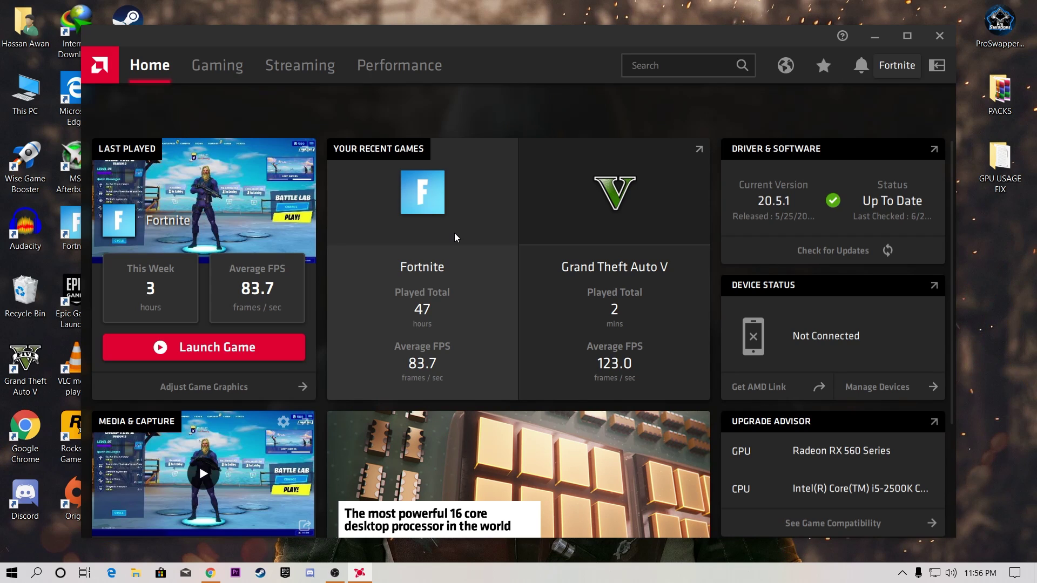
left_click_drag(505, 50, 549, 42)
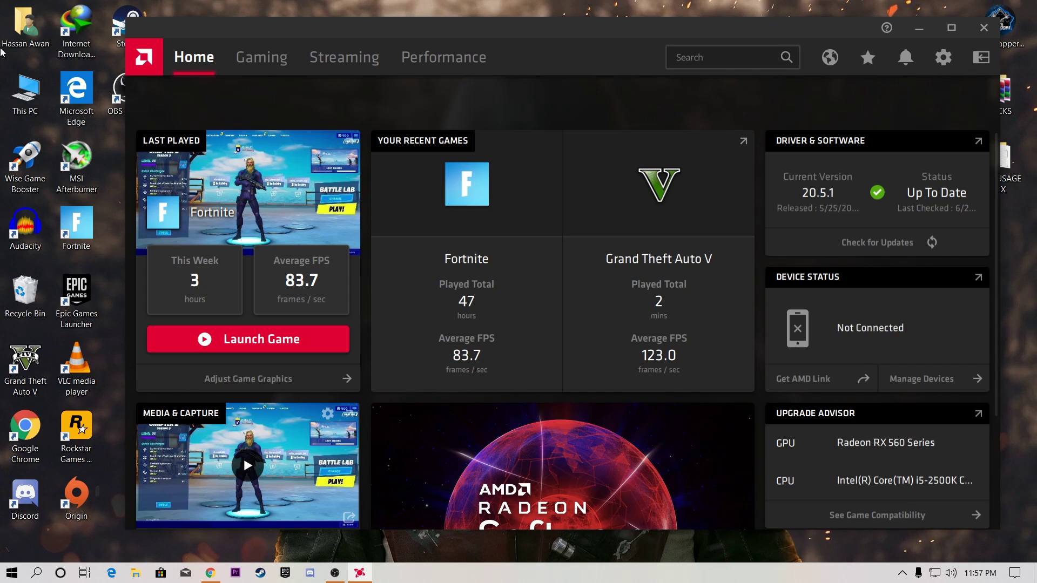
left_click(76, 162)
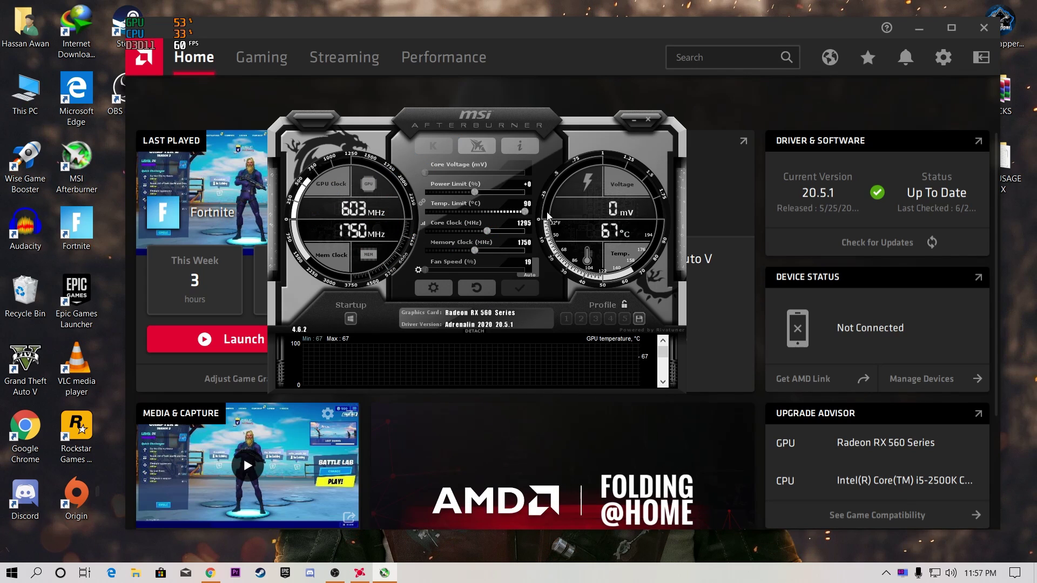
left_click(648, 120)
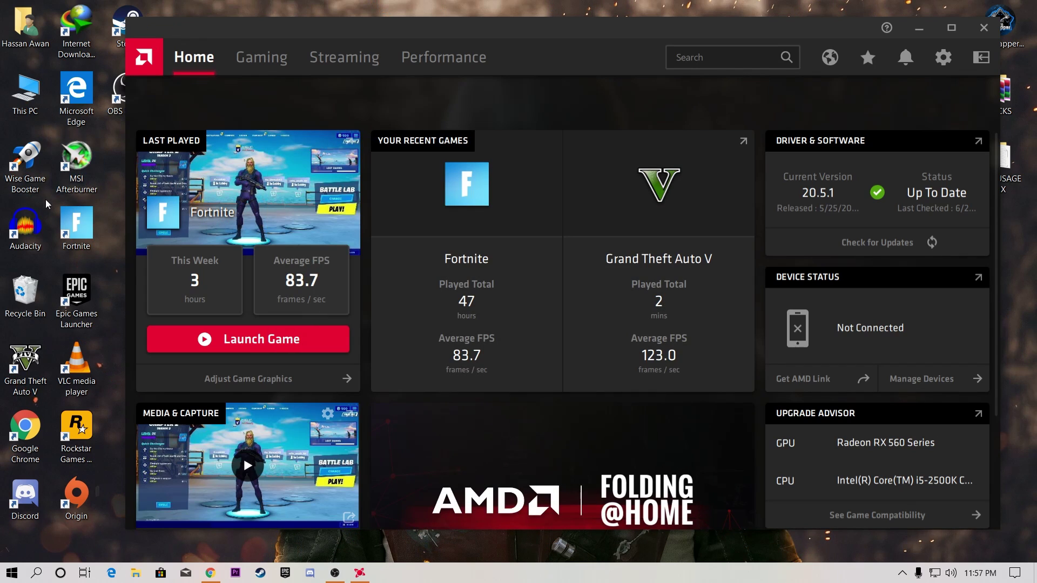
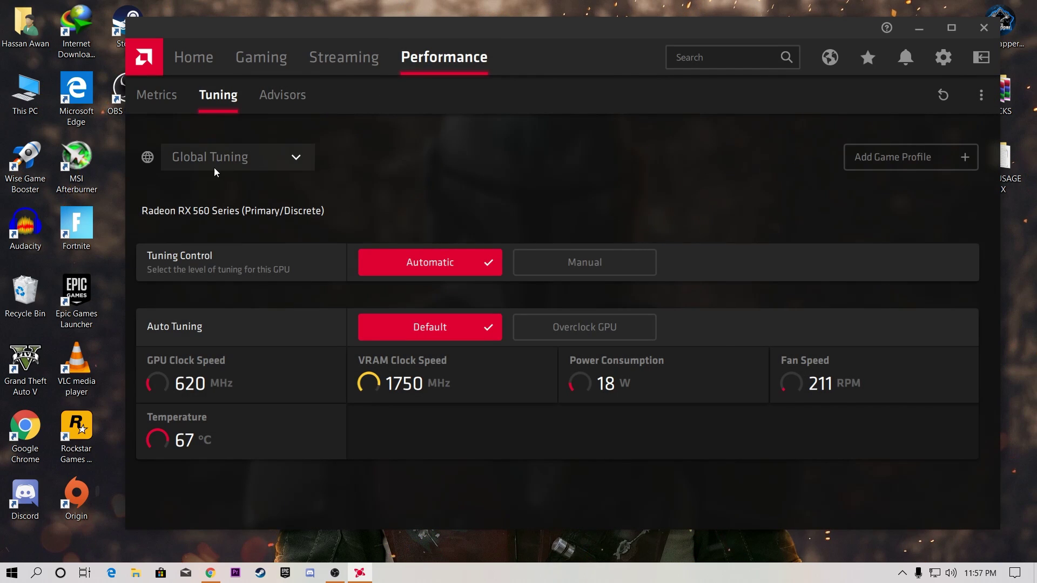
Check the existing tuning profiles and the games available for a new tuning profile, without adding one
left_click(226, 165)
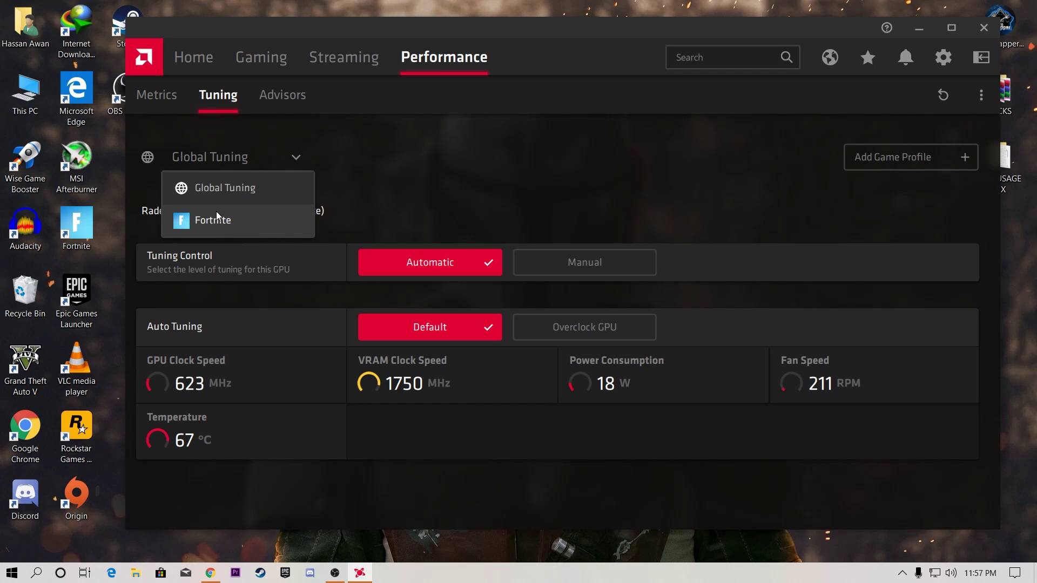
left_click(880, 162)
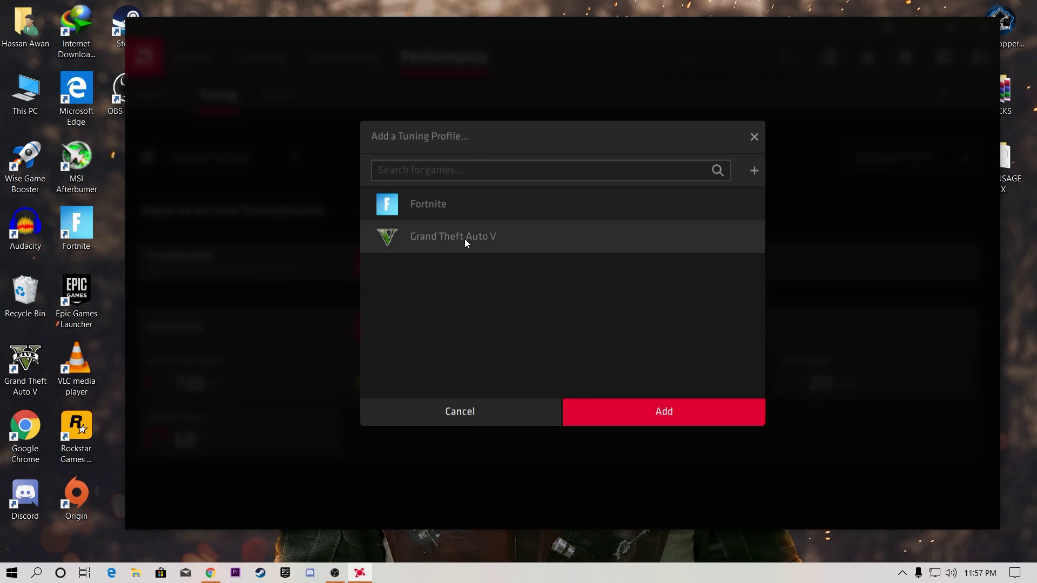
left_click(518, 412)
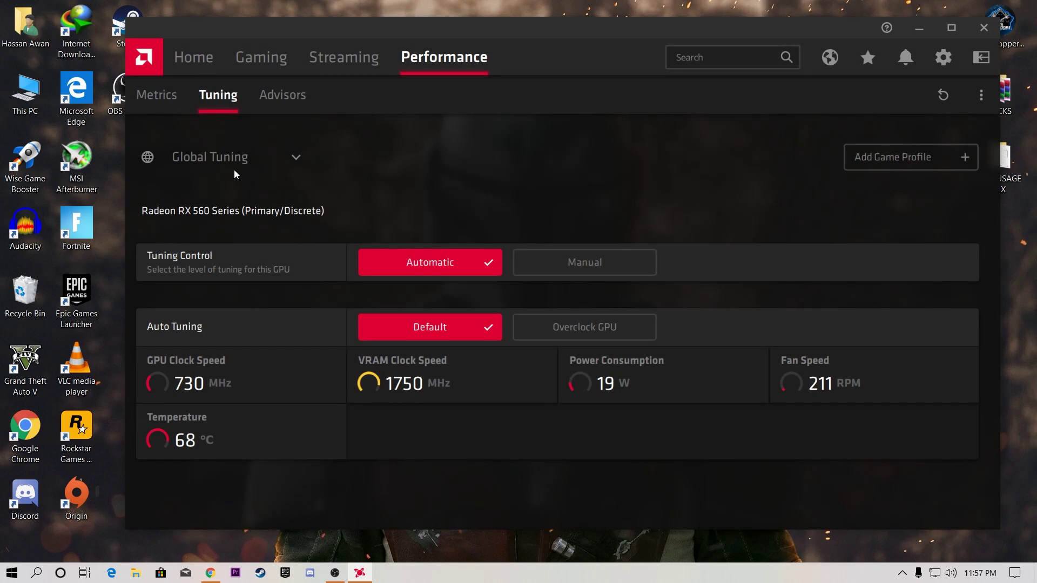
Automatically overclock the GPU in the Fortnite tuning profile, proceeding past the warning, and close AMD Radeon Software
left_click(273, 162)
left_click(218, 218)
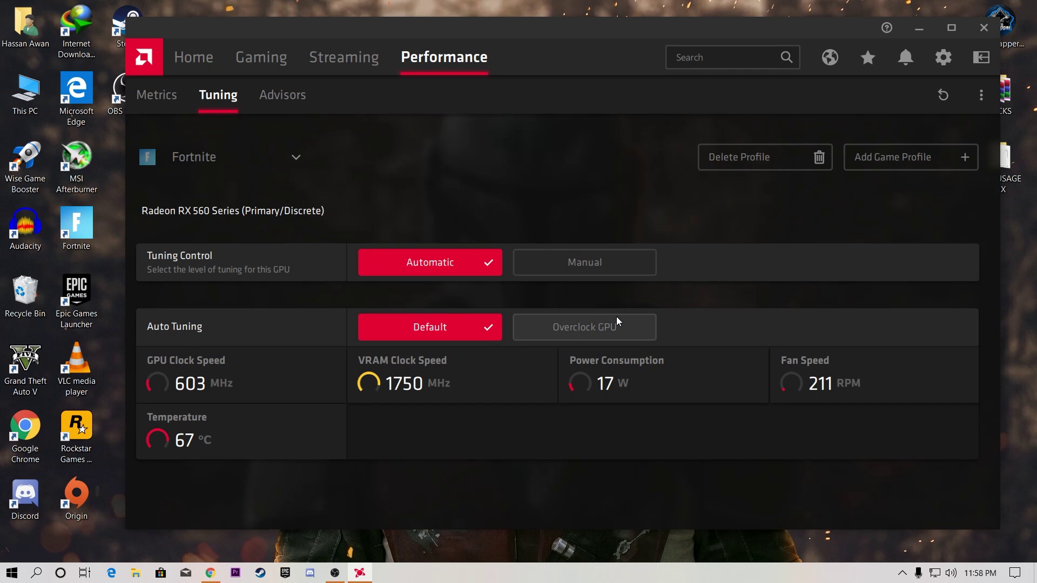
left_click(589, 339)
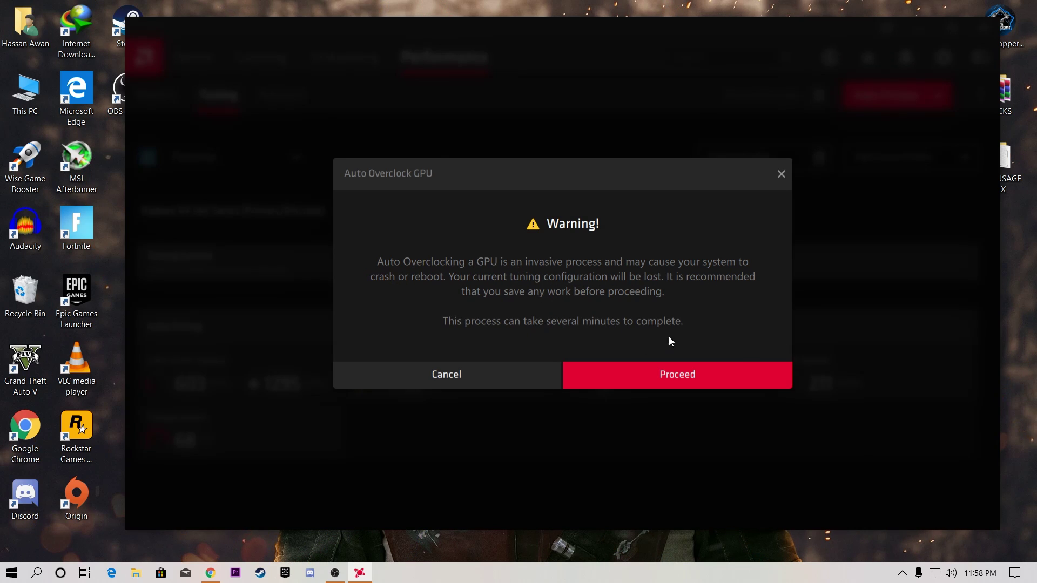
left_click(671, 375)
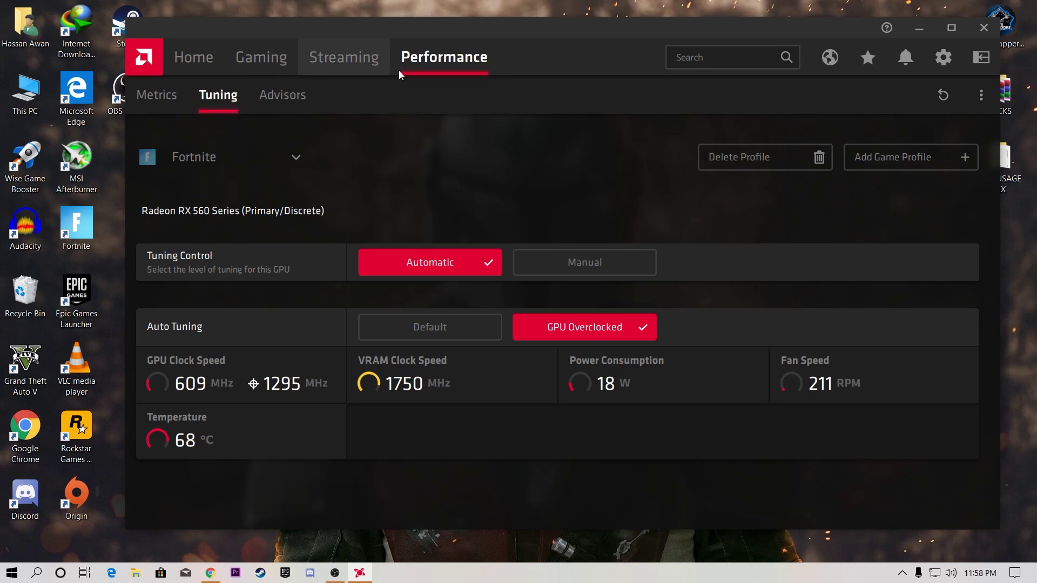
left_click(981, 27)
Move the GPU USAGE FIX folder toward the middle of the desktop and open it
left_click_drag(999, 159, 435, 100)
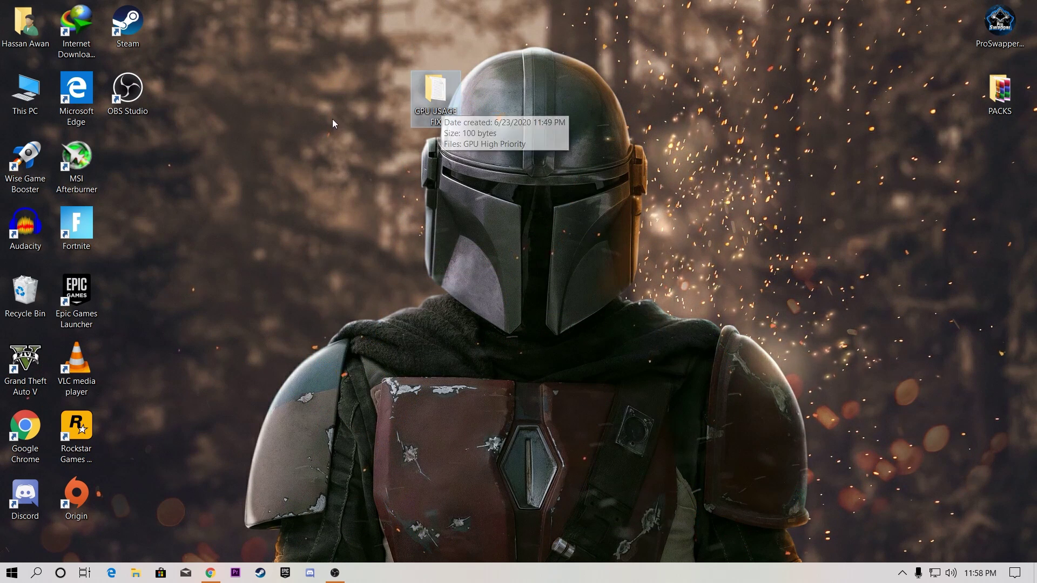
double_click(444, 104)
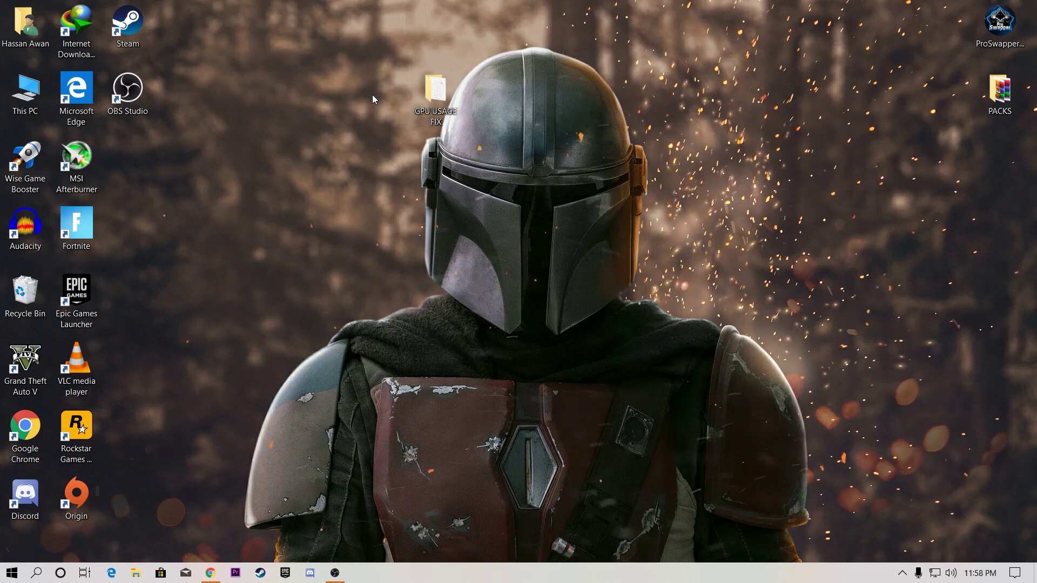
left_click_drag(488, 129, 353, 91)
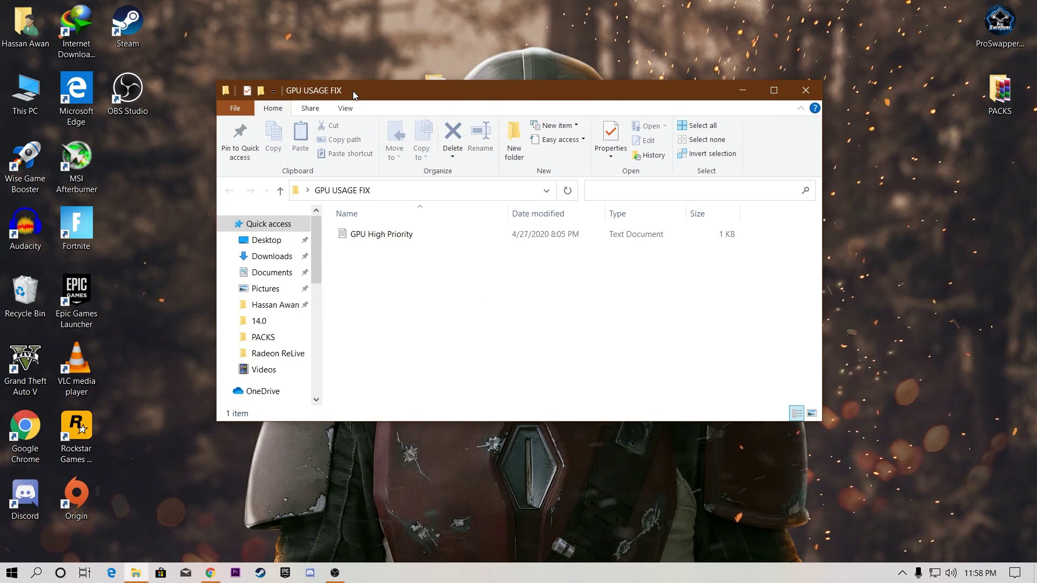
Copy the registry path from the GPU High Priority text document, and close the document and its folder
left_click(394, 239)
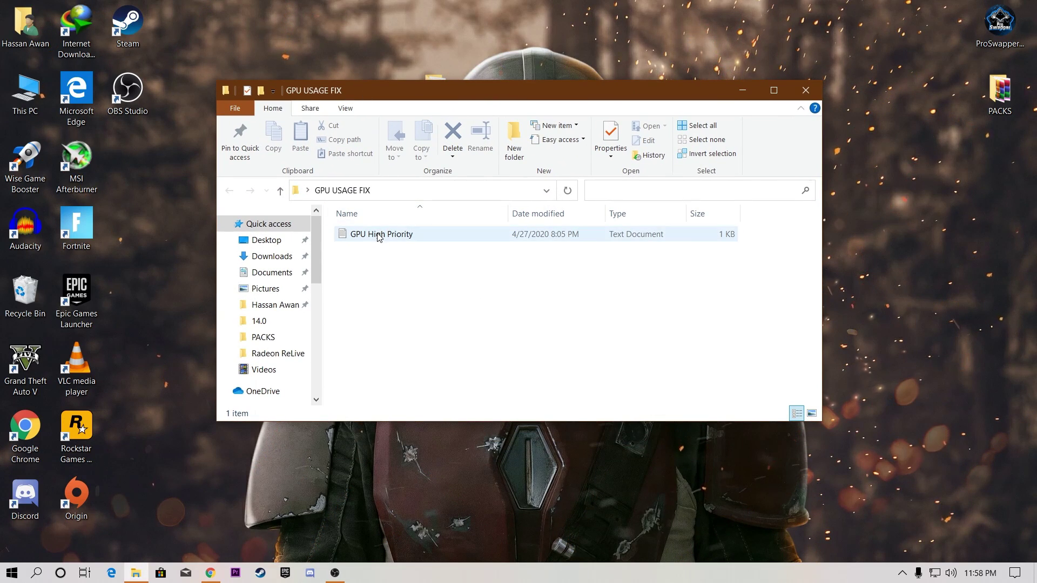
double_click(377, 234)
left_click_drag(539, 150, 12, 152)
key("ctrl+c")
right_click(45, 151)
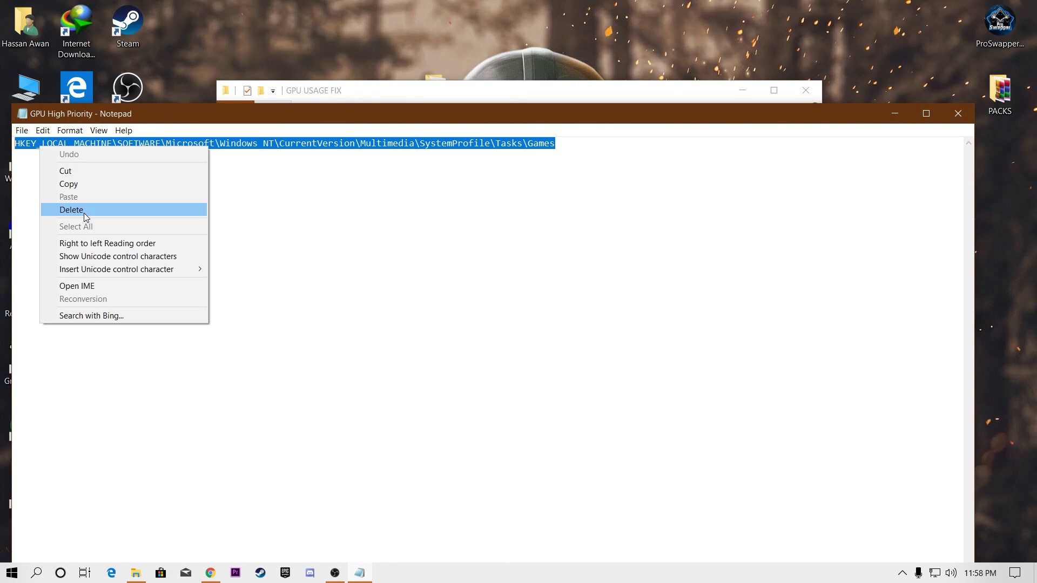
left_click(93, 184)
left_click(946, 114)
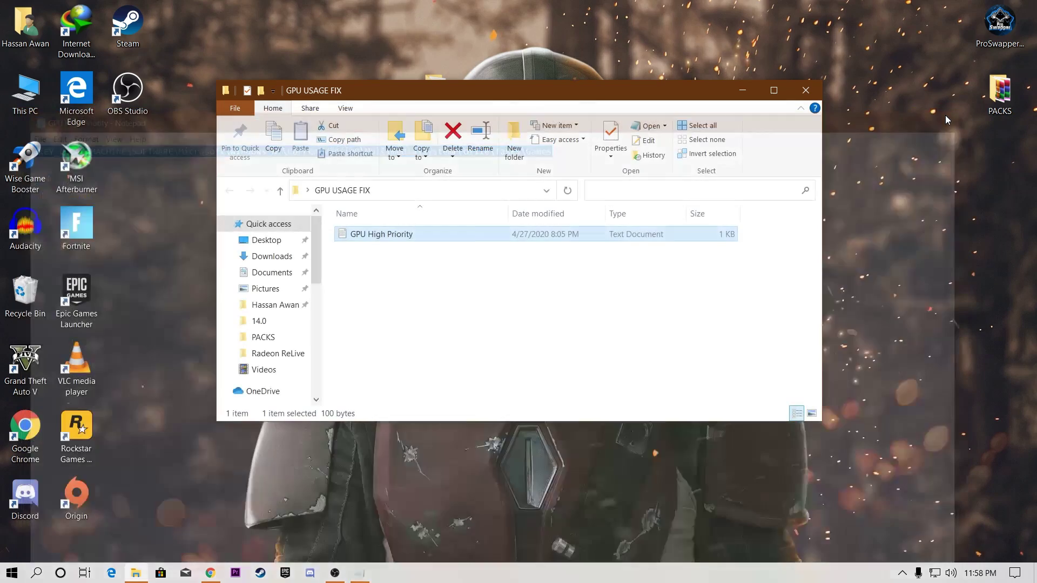
left_click(805, 91)
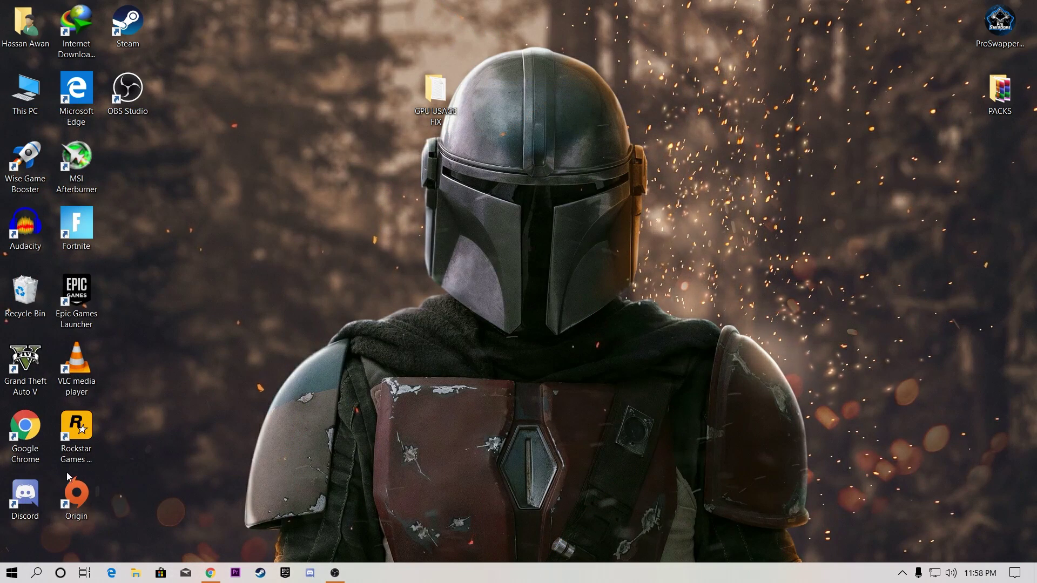
Find Registry Editor with the Windows search and open it
left_click(37, 574)
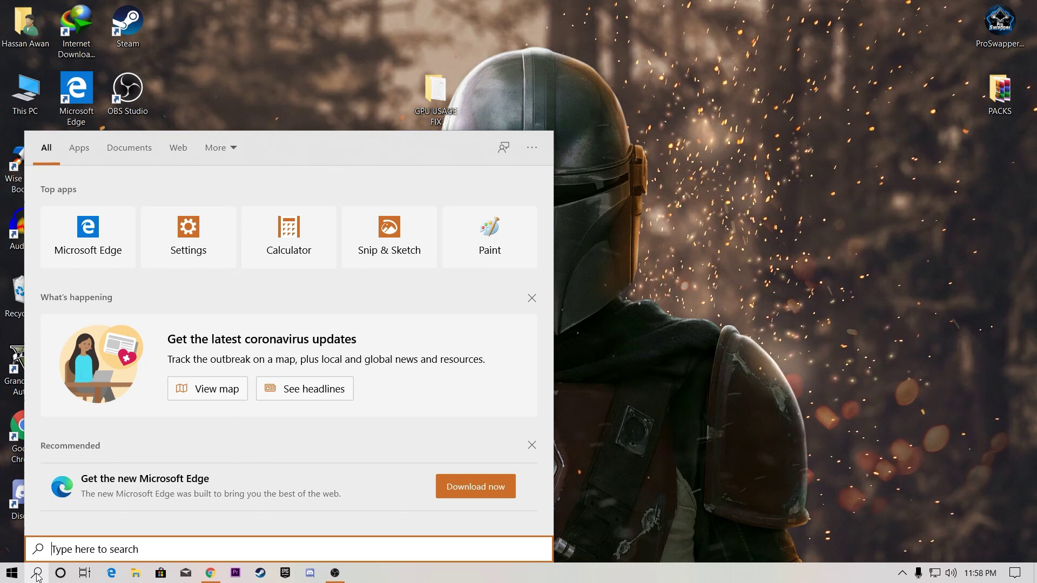
type("re")
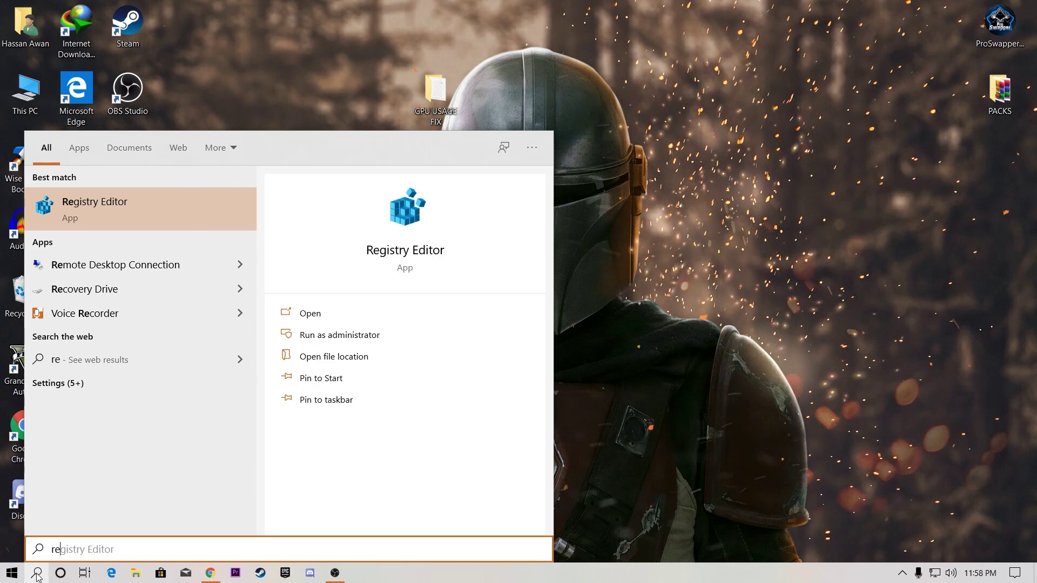
key("Return")
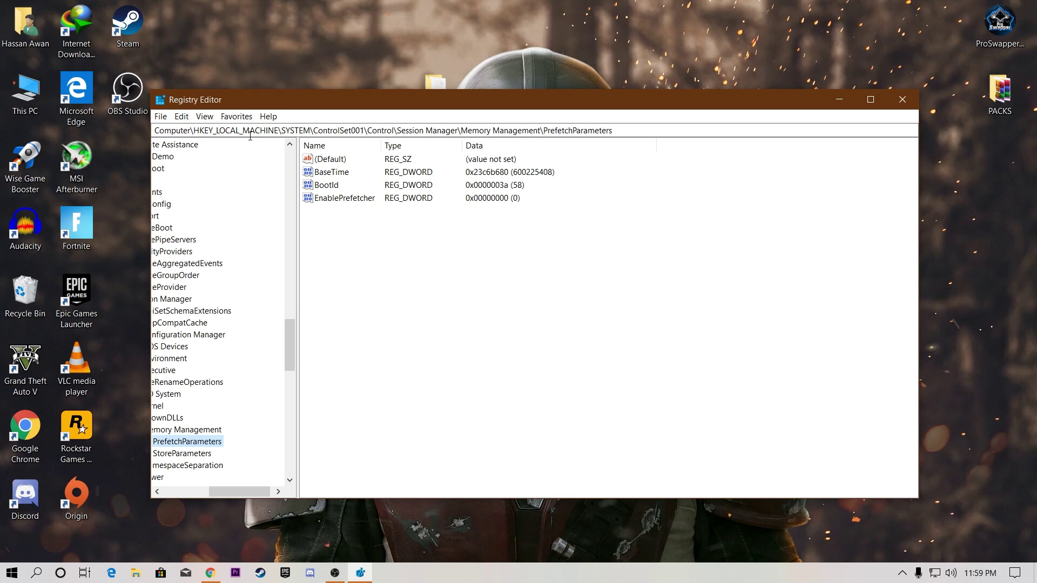
Go to the Multimedia\SystemProfile\Tasks\Games key by replacing the current registry address with the copied path
double_click(627, 129)
left_click(627, 129)
left_click_drag(627, 130, 144, 146)
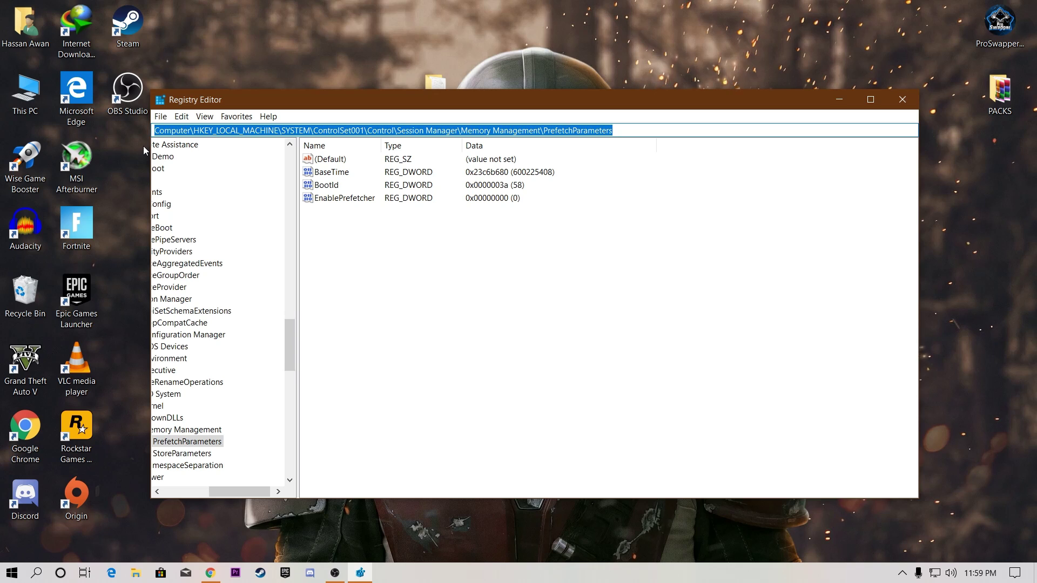
key("ctrl+v")
key("Return")
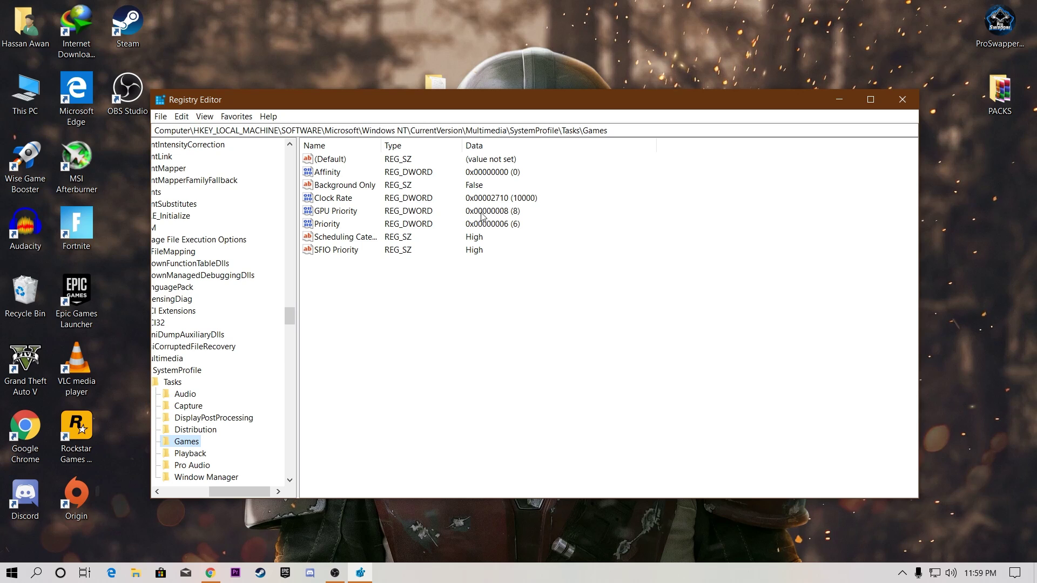
Set the value data of GPU Priority to 8 in the Games key
right_click(338, 211)
left_click(358, 217)
type("8")
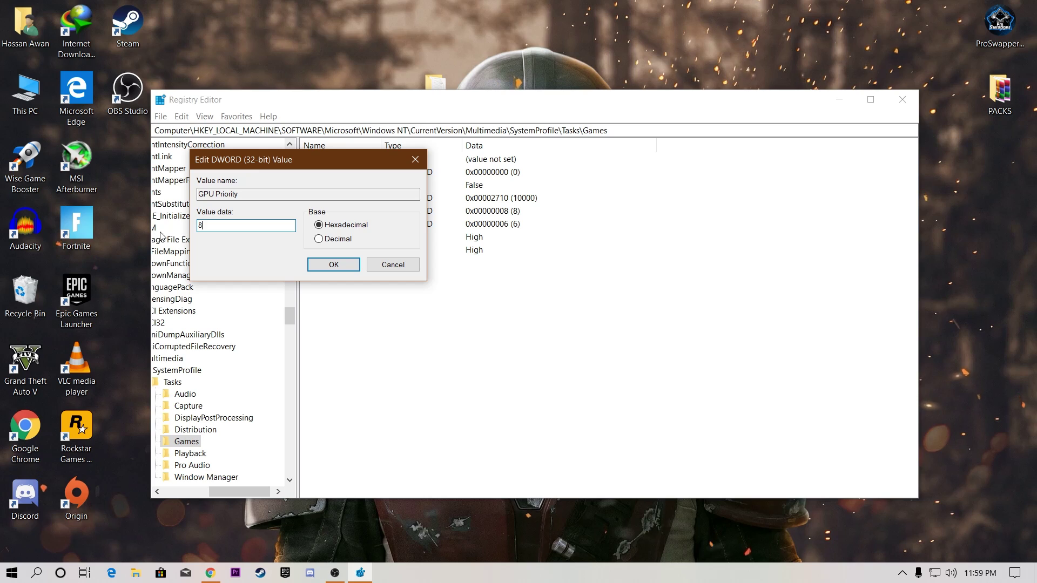
left_click(334, 264)
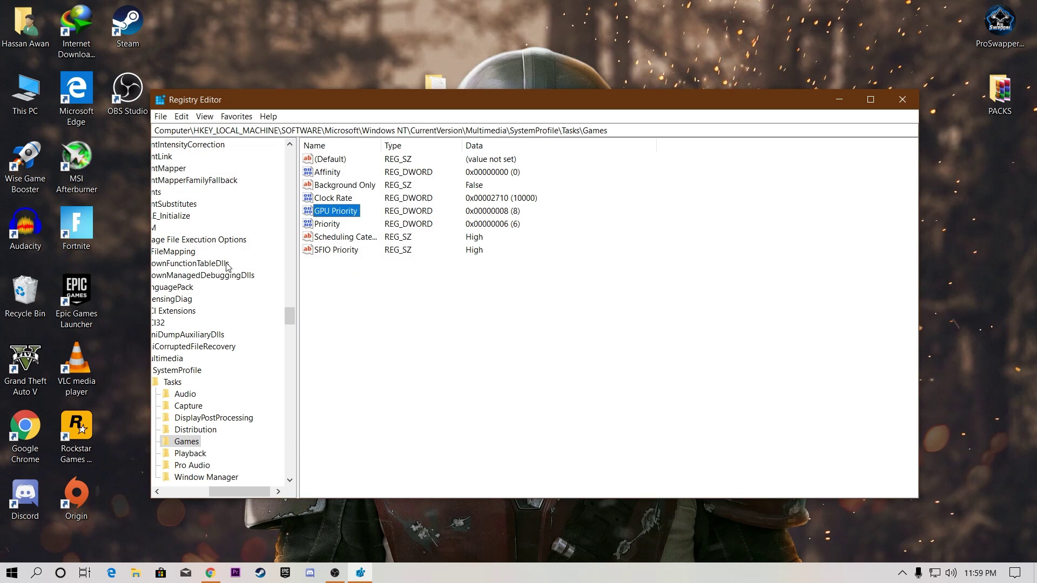
Search the registry for ulps to locate the EnableUlps value
left_click(161, 117)
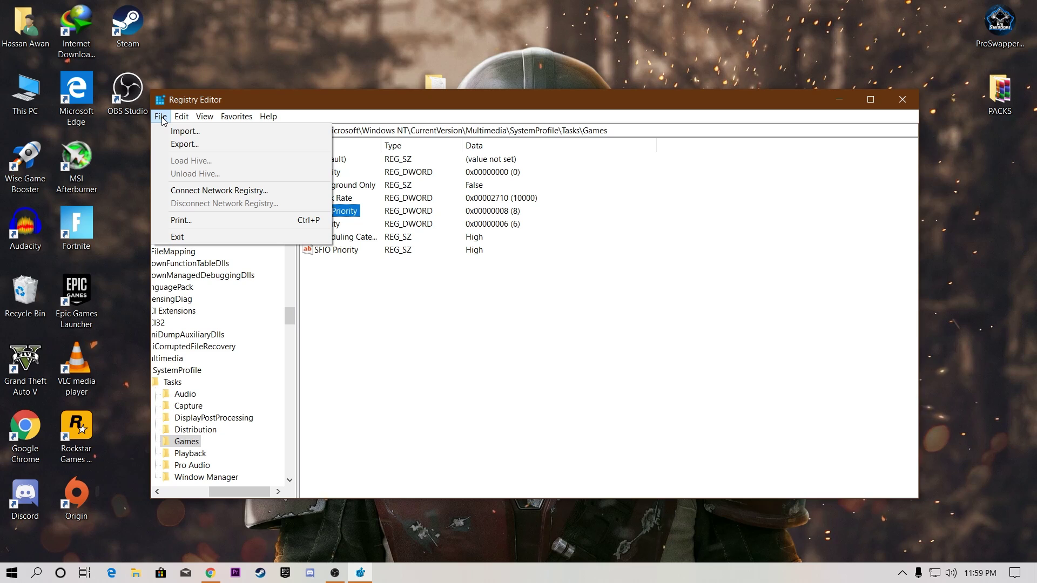
mouse_move(190, 120)
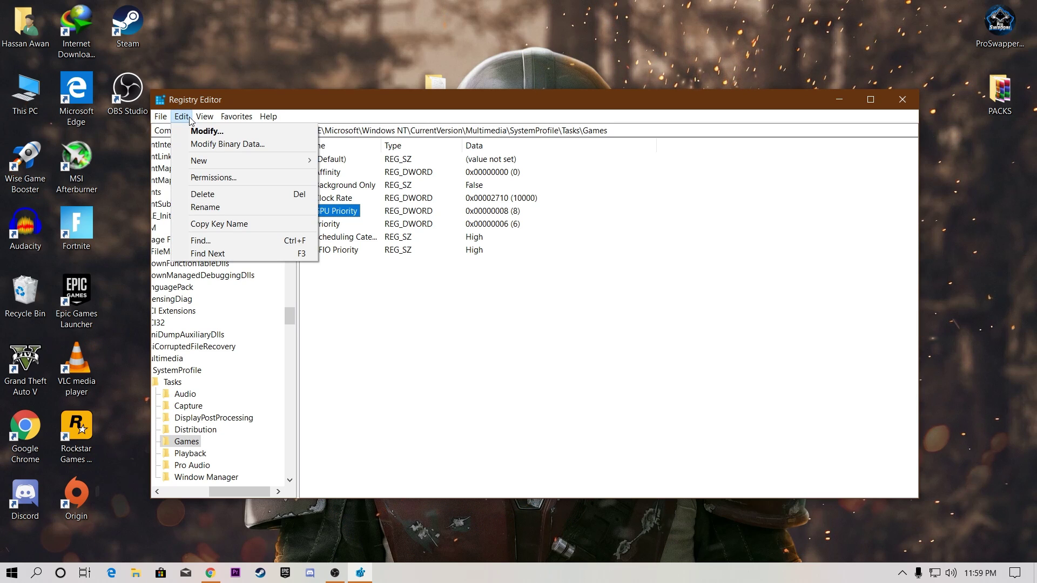
left_click(219, 241)
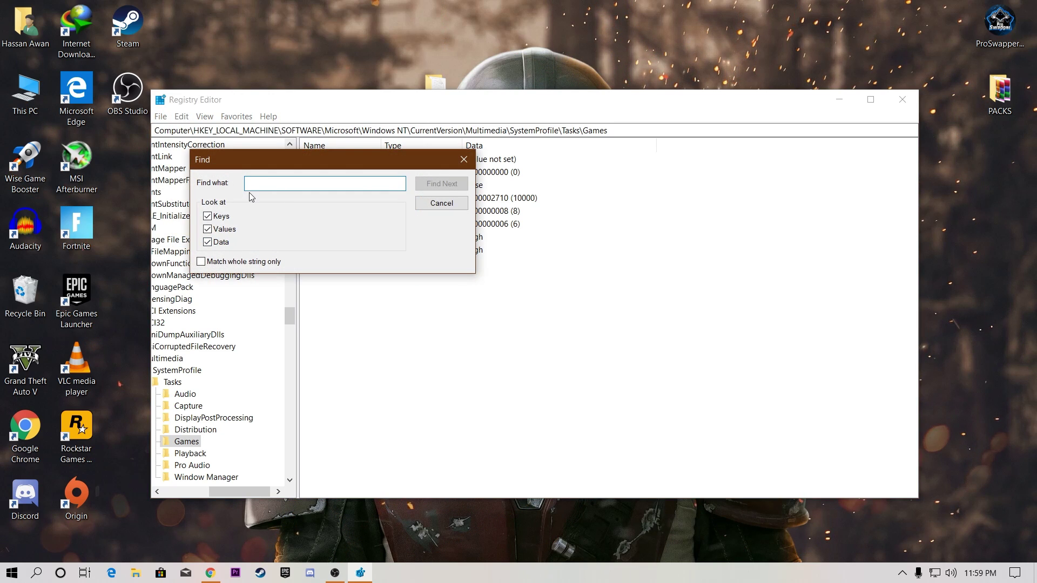
type("ulpa")
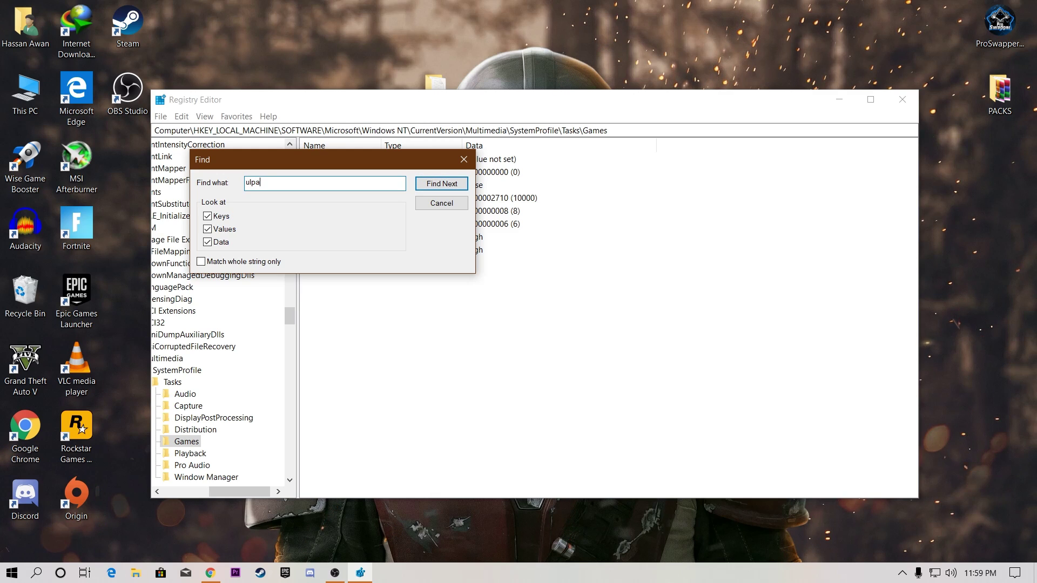
left_click(451, 184)
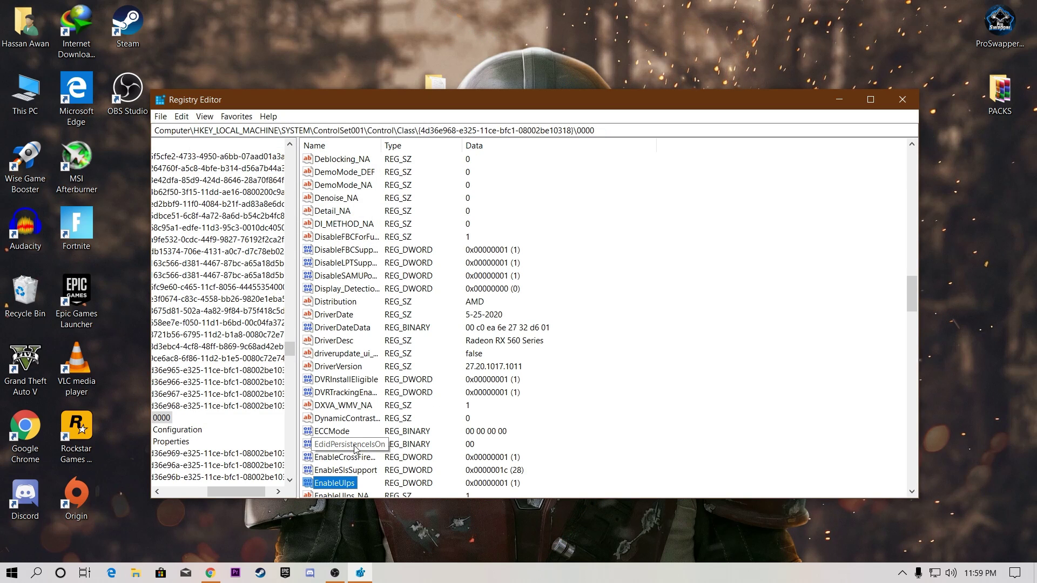
Set the value data of EnableUlps to 0 and close Registry Editor
scroll(355, 459, "down", 1)
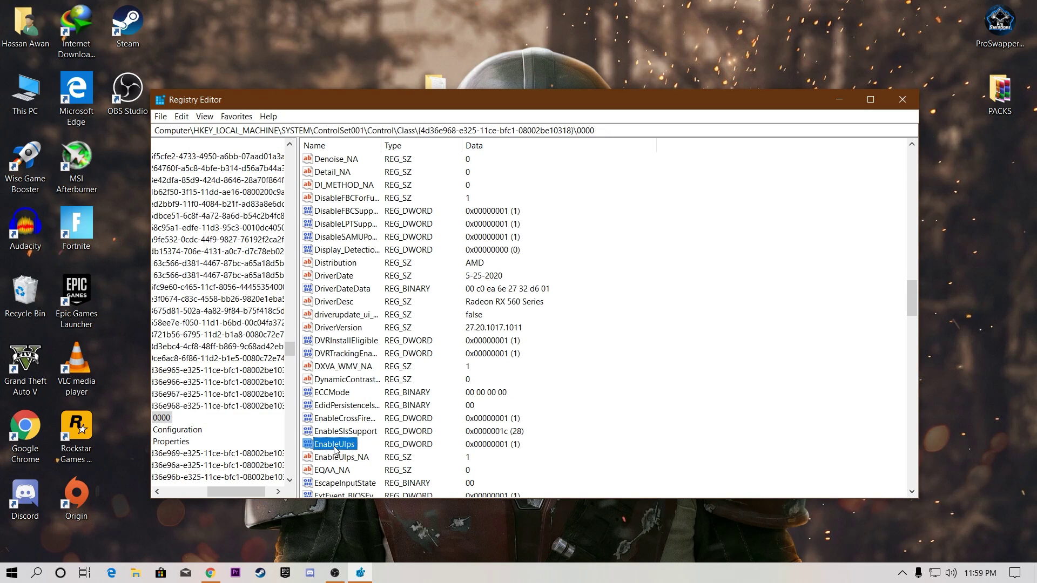
right_click(336, 450)
left_click(369, 458)
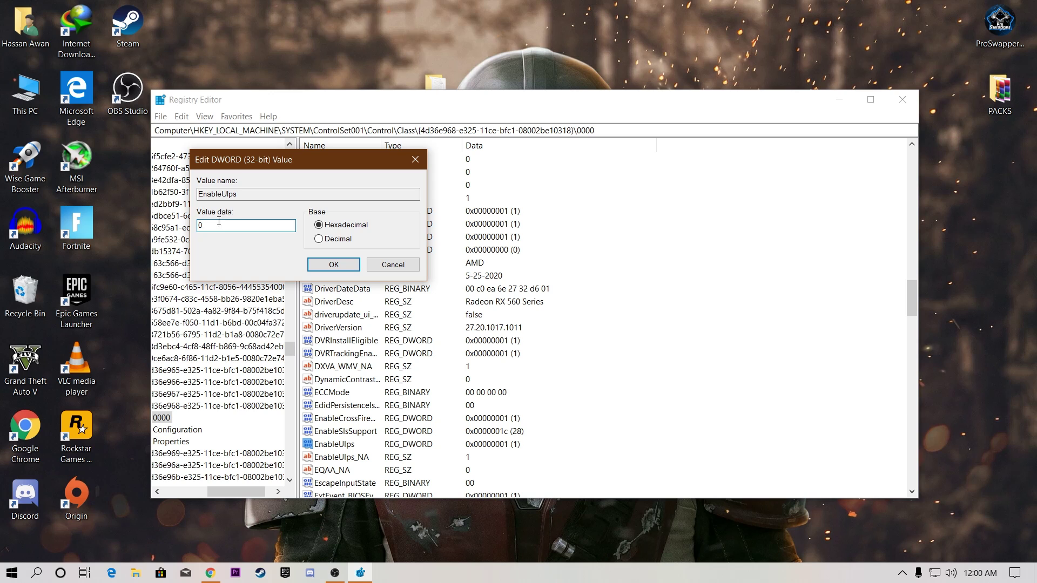
left_click(340, 268)
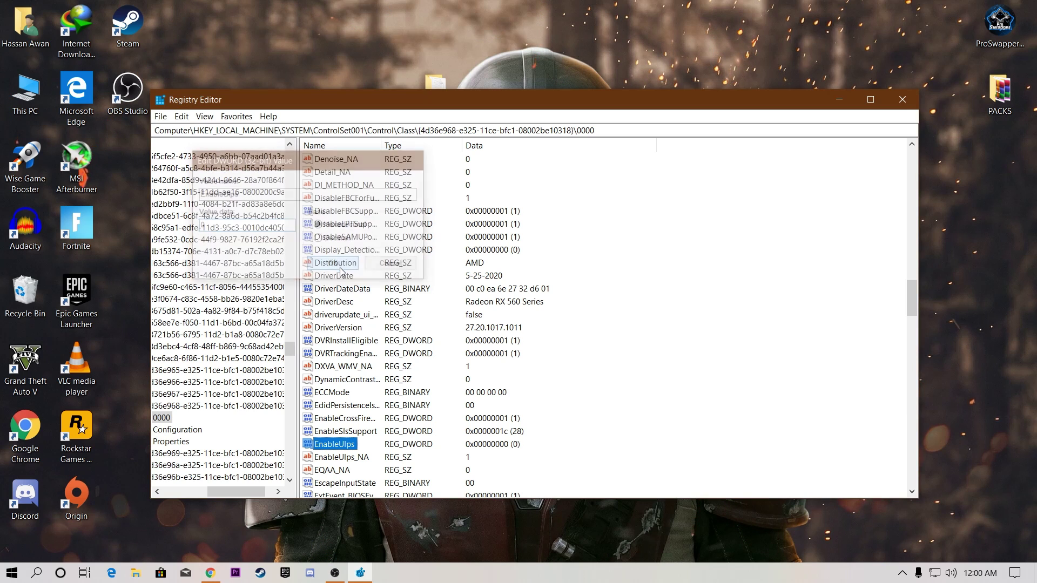
left_click(899, 103)
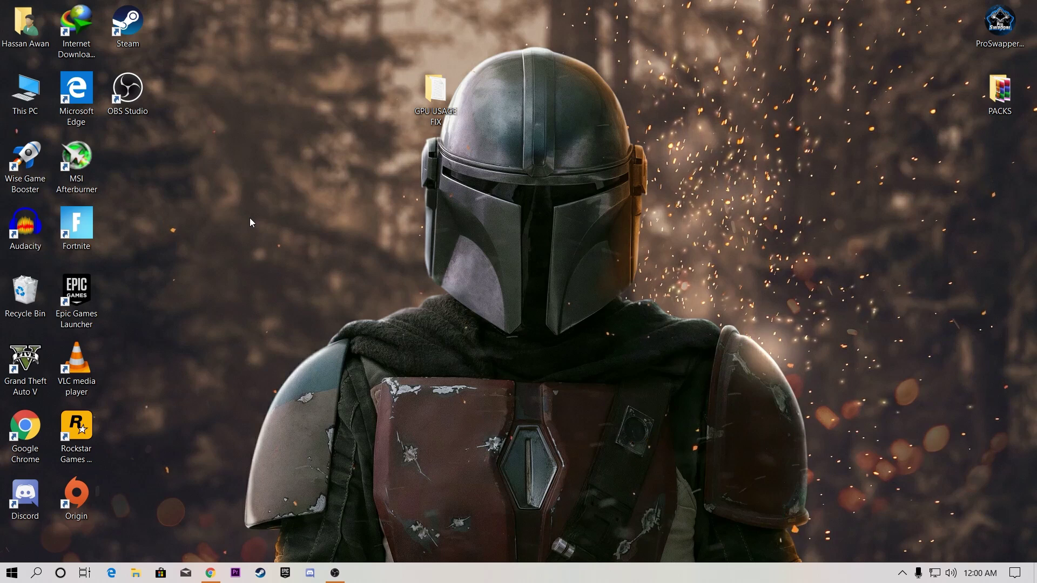
Open Device Manager from the properties of This PC, look over the device categories with System devices collapsed, and close it
right_click(9, 107)
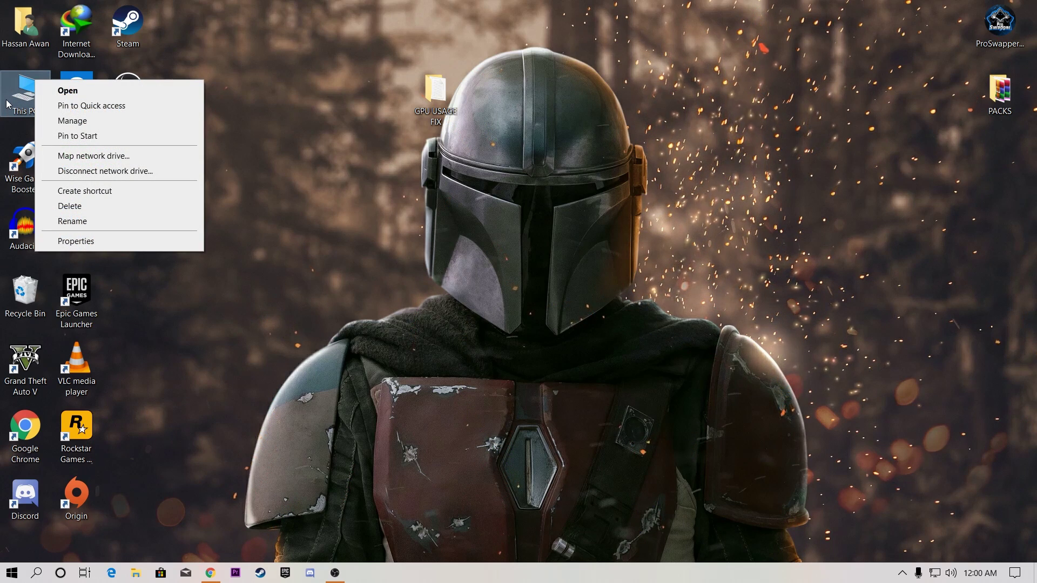
left_click(70, 241)
left_click(193, 172)
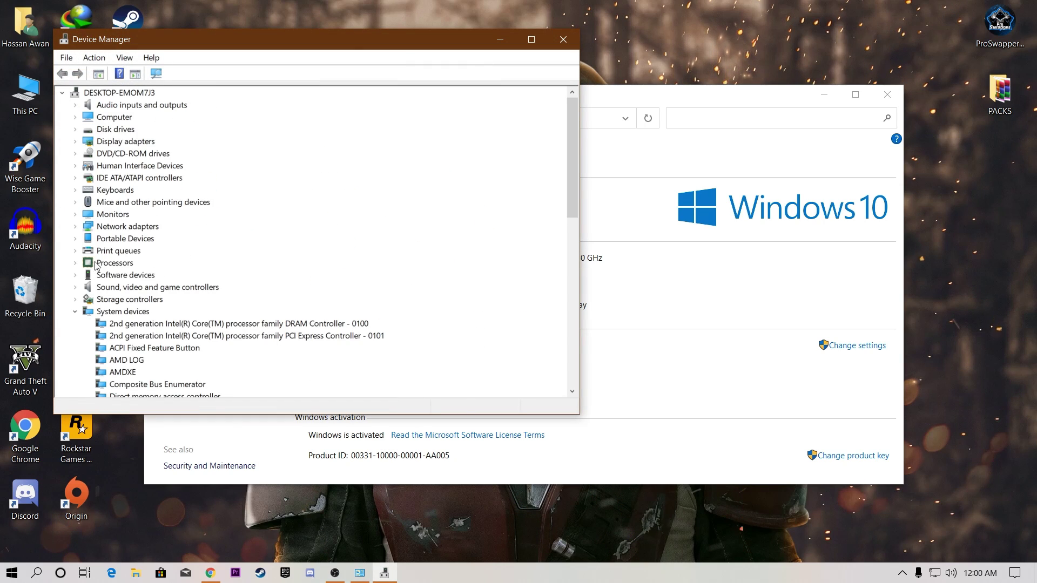
left_click(76, 311)
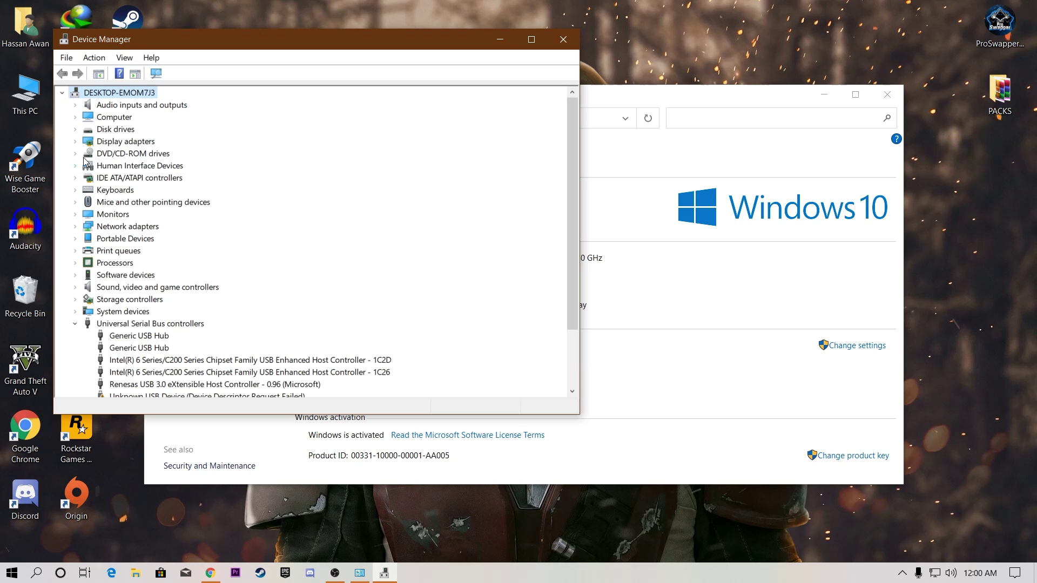
left_click(563, 39)
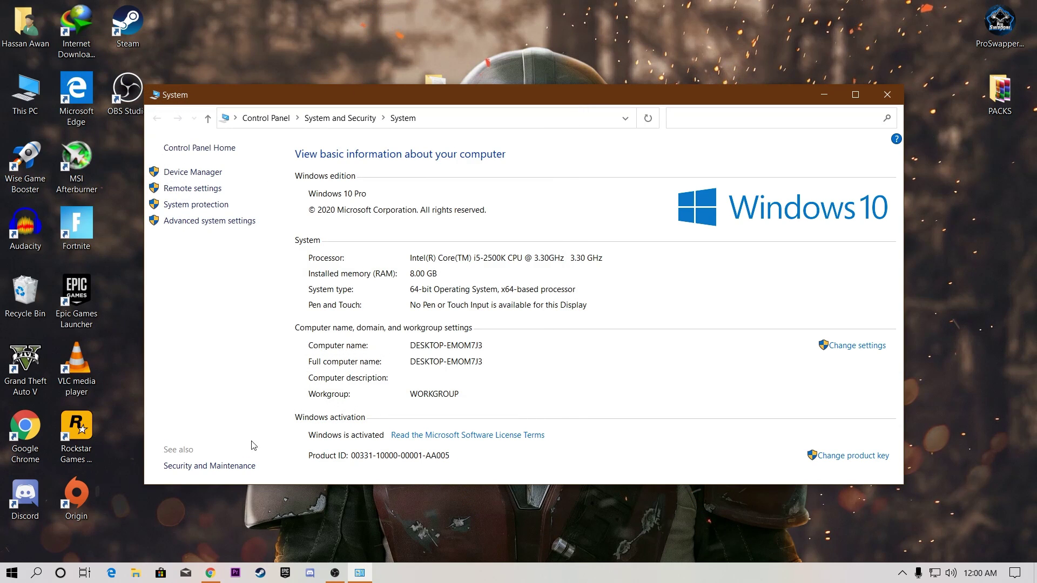
Switch to Chrome, search Google for driver booster in a new tab, and open IObit's Driver Booster download page
left_click(205, 577)
left_click(337, 7)
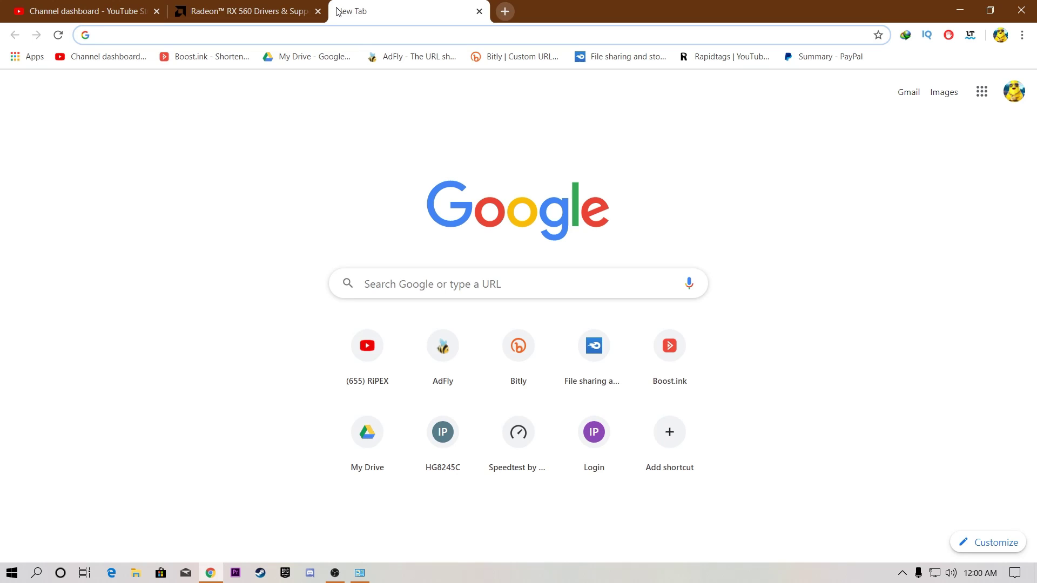
type("driver")
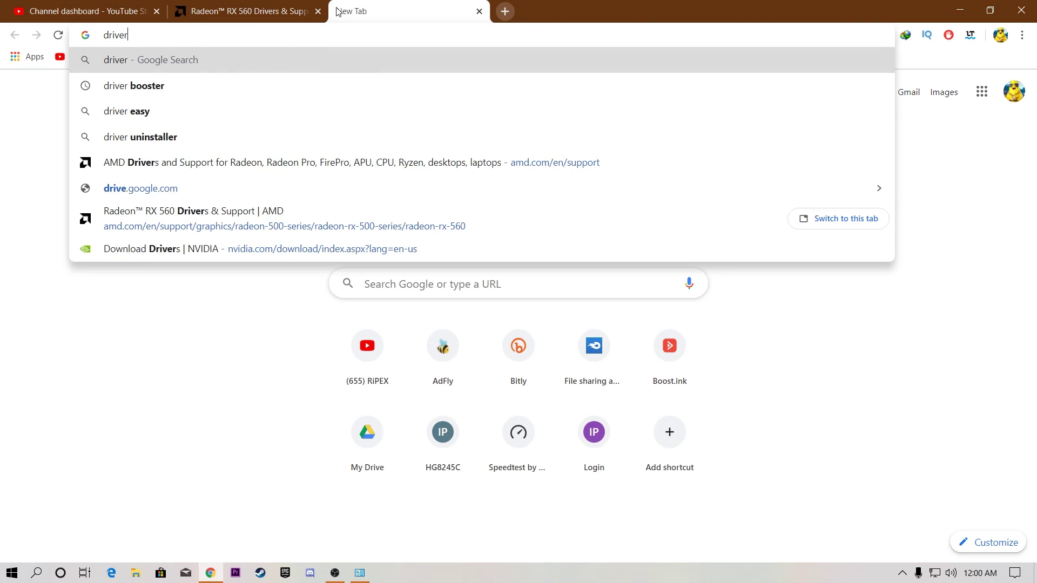
key("Down")
key("Return")
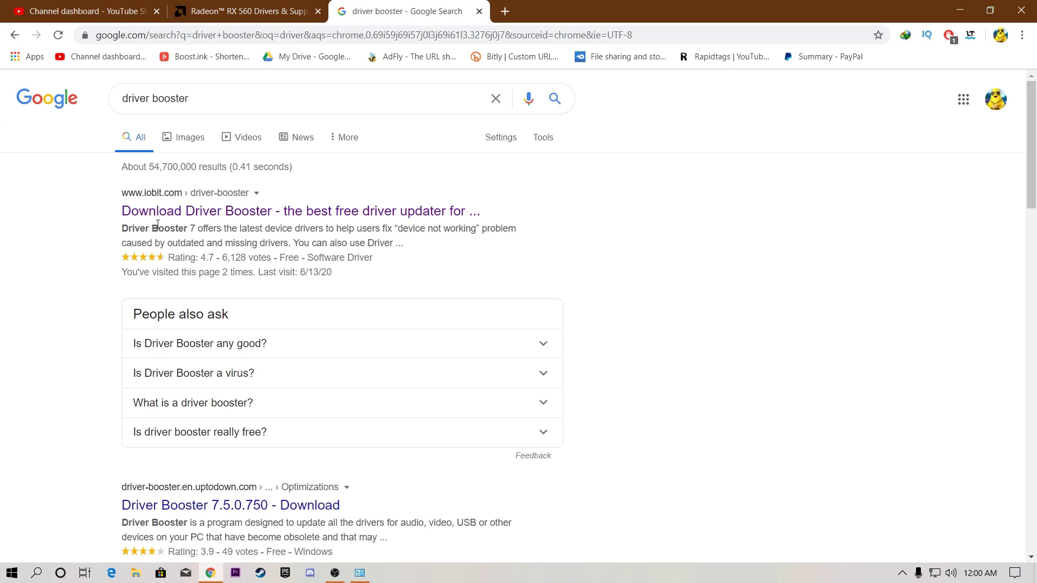
left_click(334, 215)
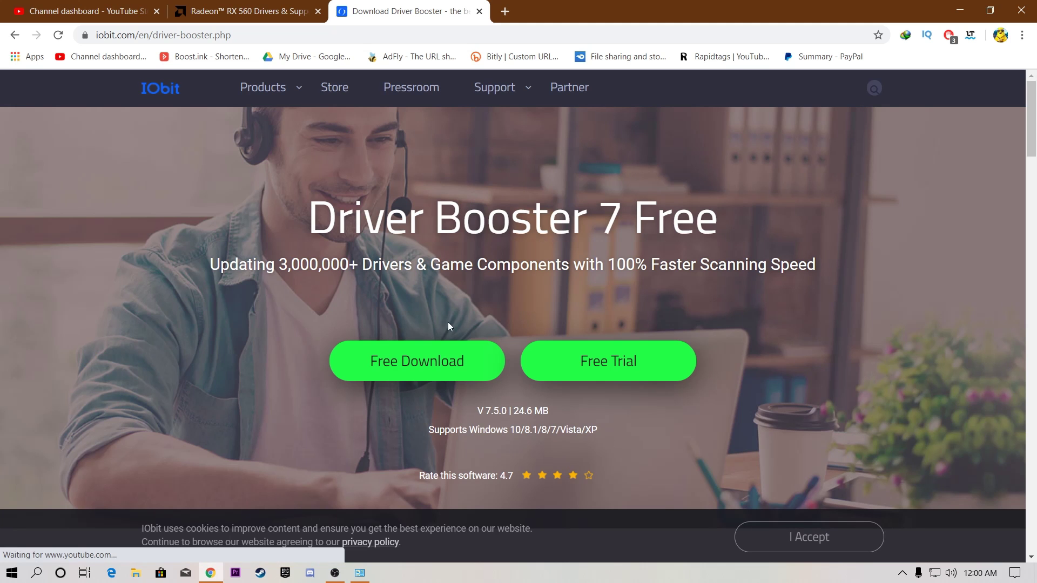
Request the free download of Driver Booster 7, and close its page and the System window
left_click(426, 373)
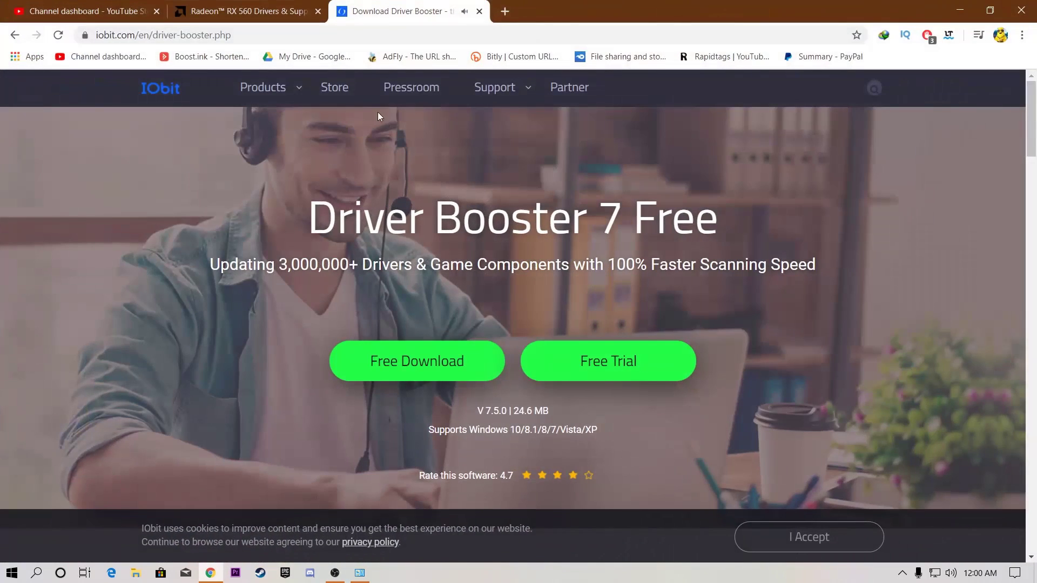
left_click(479, 12)
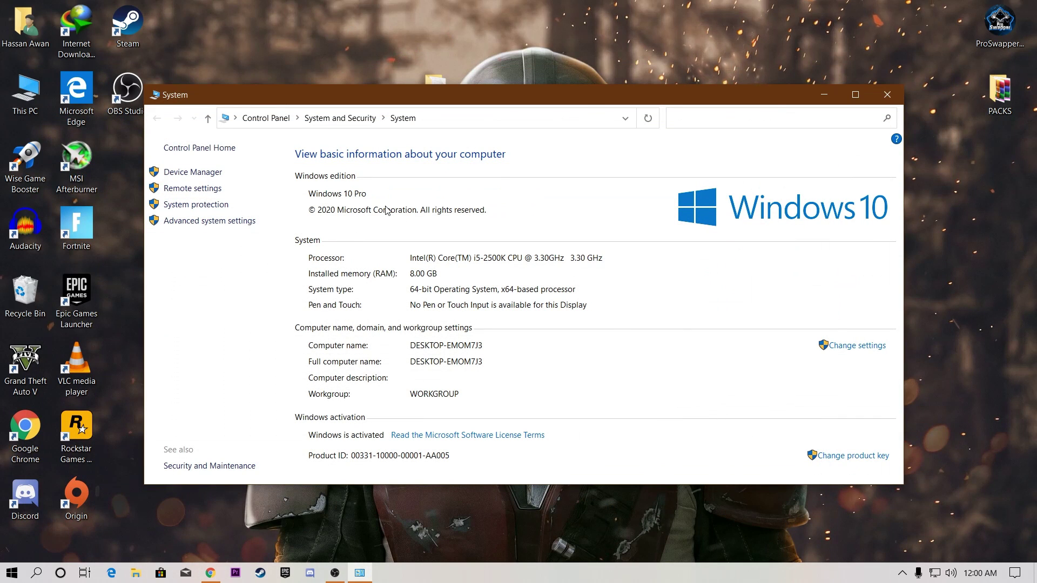
left_click(900, 88)
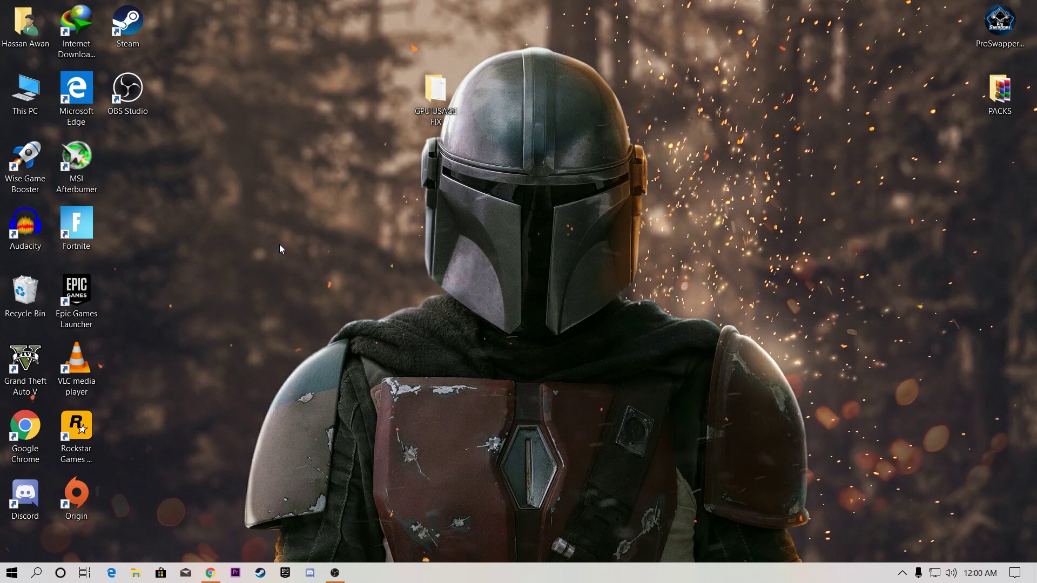
Open the Windows display settings, review the available display resolutions without changing them, and close Settings
right_click(295, 336)
left_click(331, 487)
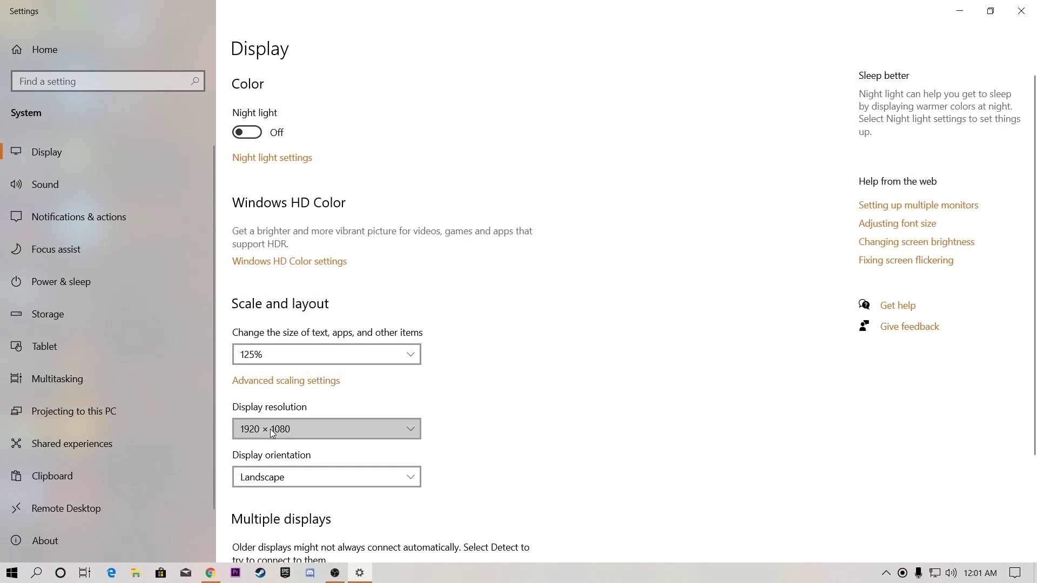
left_click(286, 427)
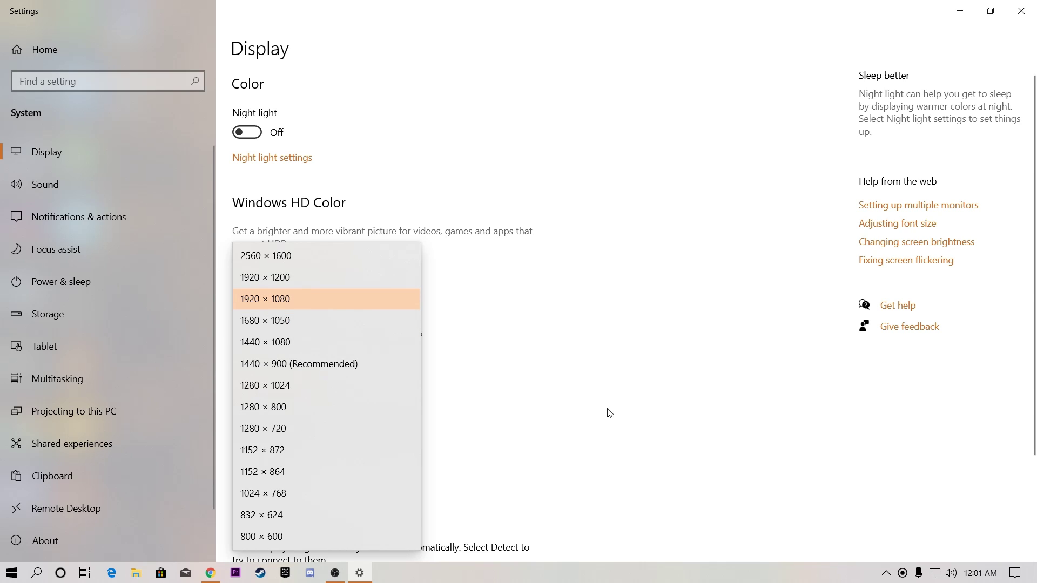
left_click(603, 384)
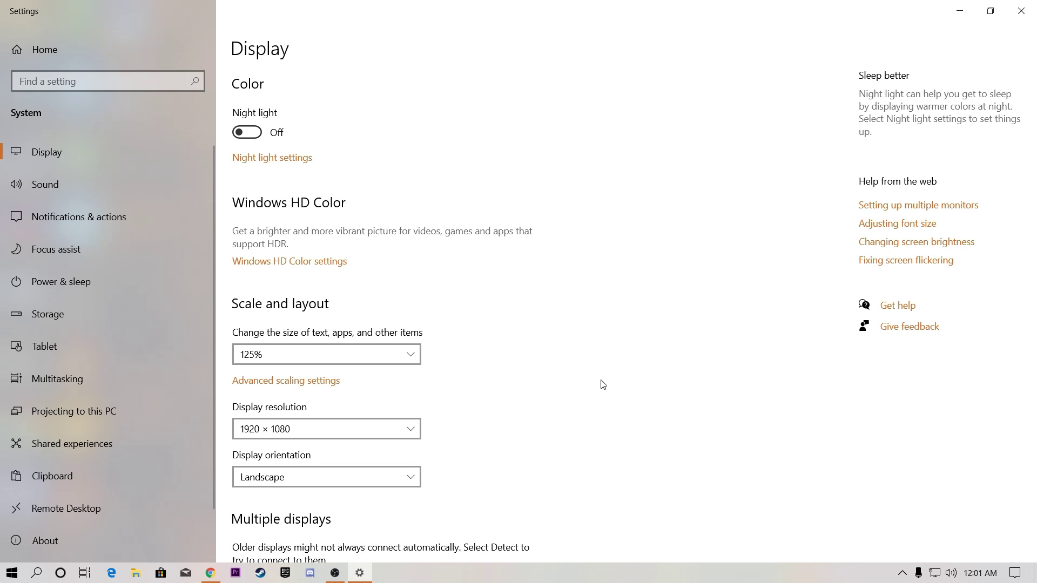
left_click(1020, 11)
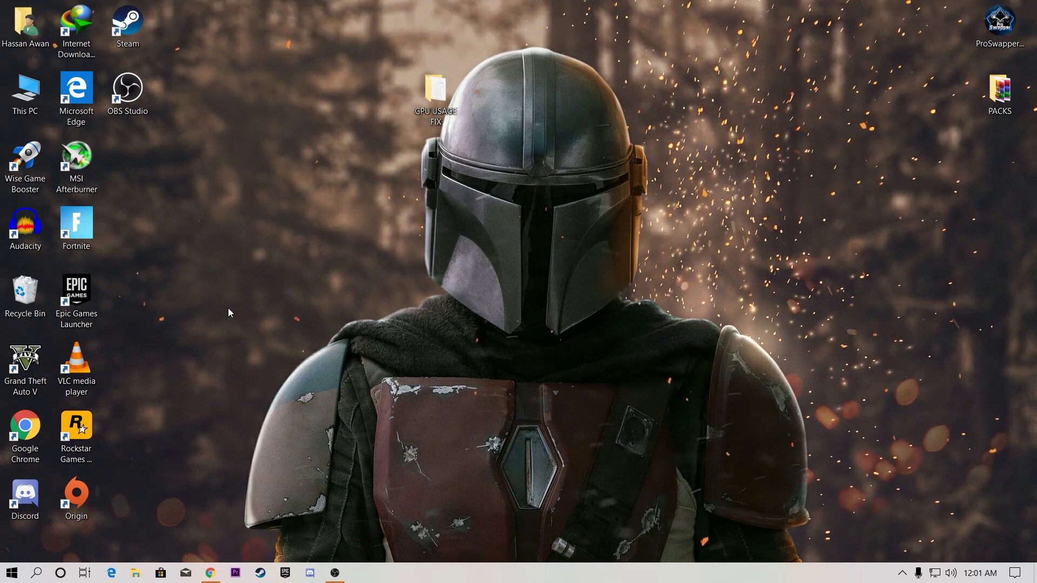